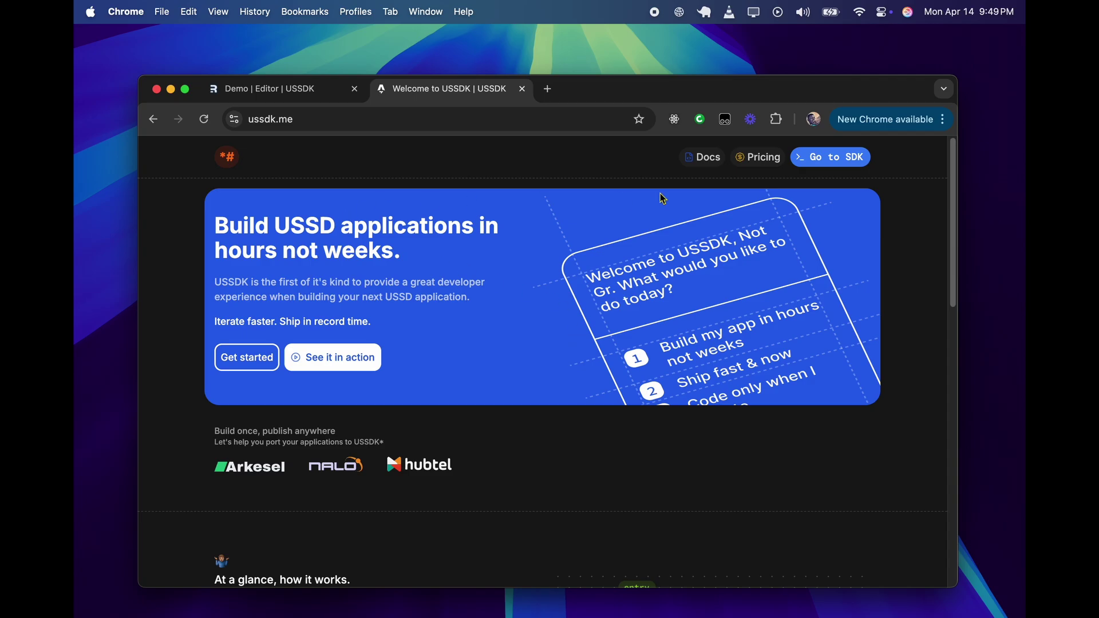
- Review the USSDK documentation introduction and the pricing page, and return to the Demo app's editor
left_click(704, 164)
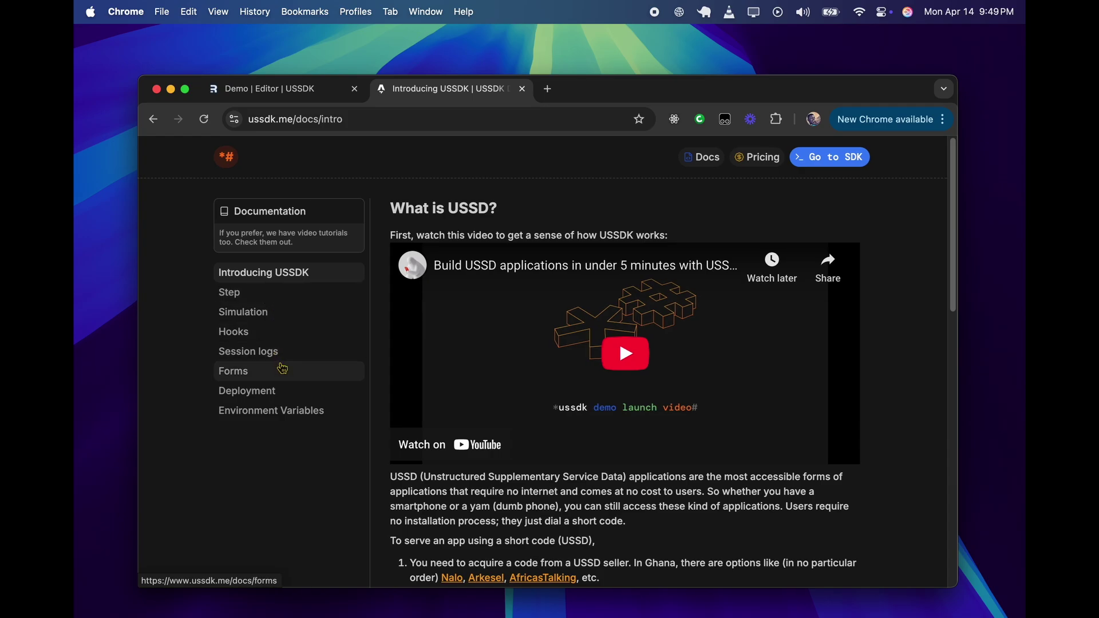
left_click(750, 158)
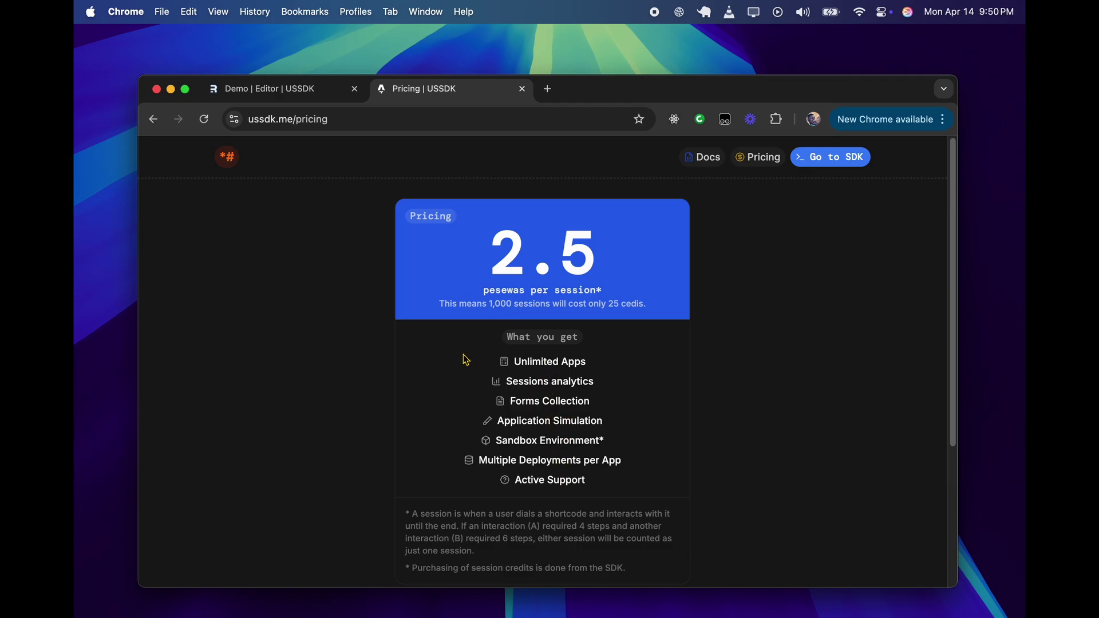
left_click(329, 102)
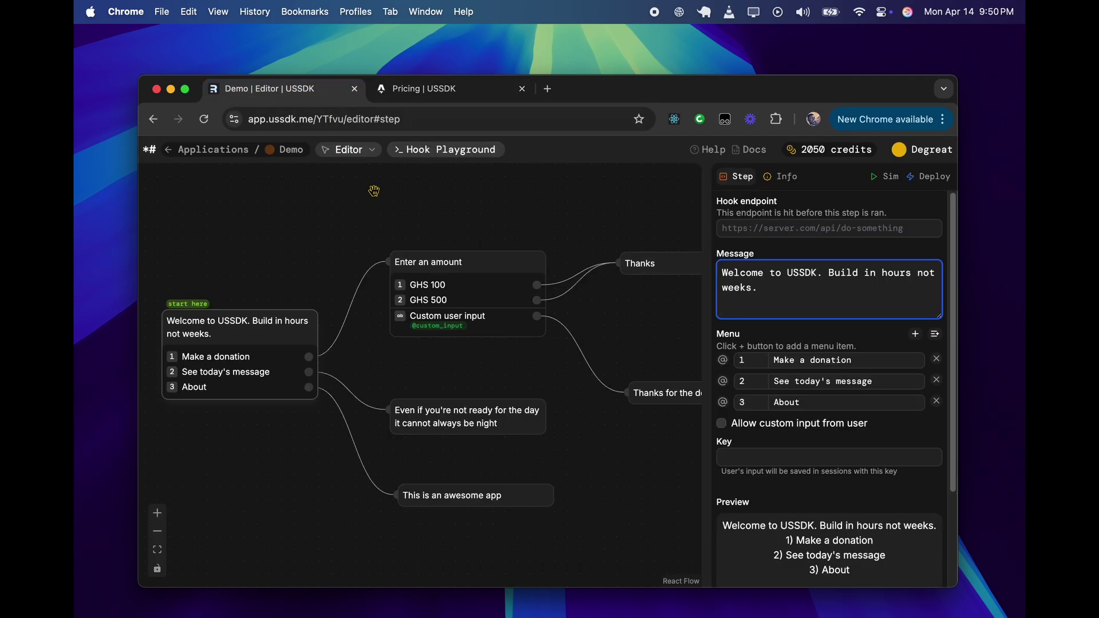
left_click_drag(418, 210, 422, 205)
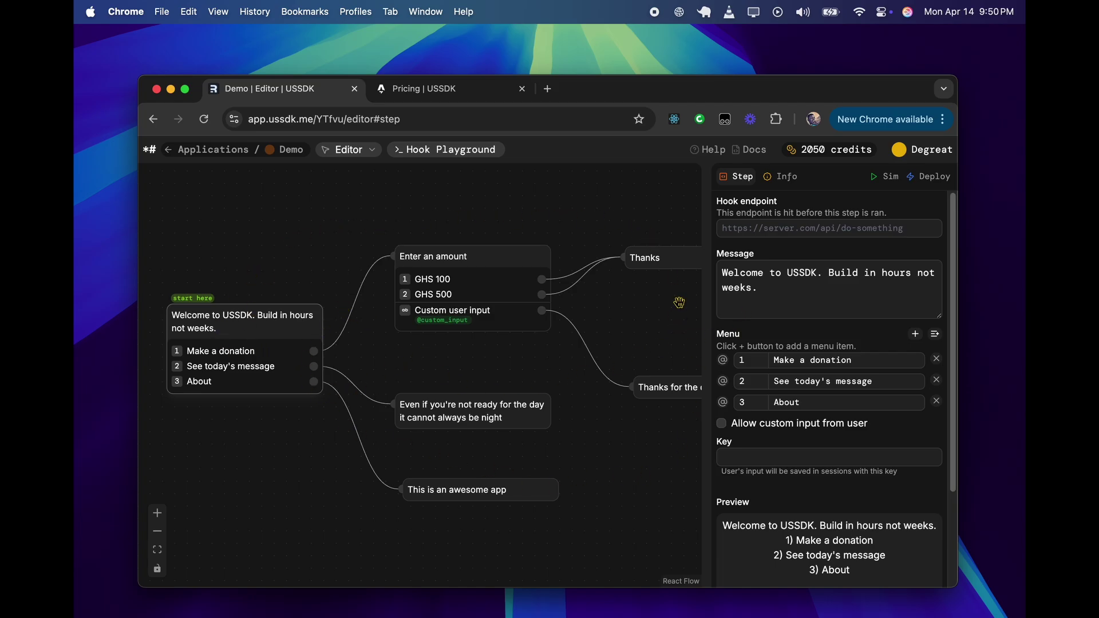
left_click(758, 229)
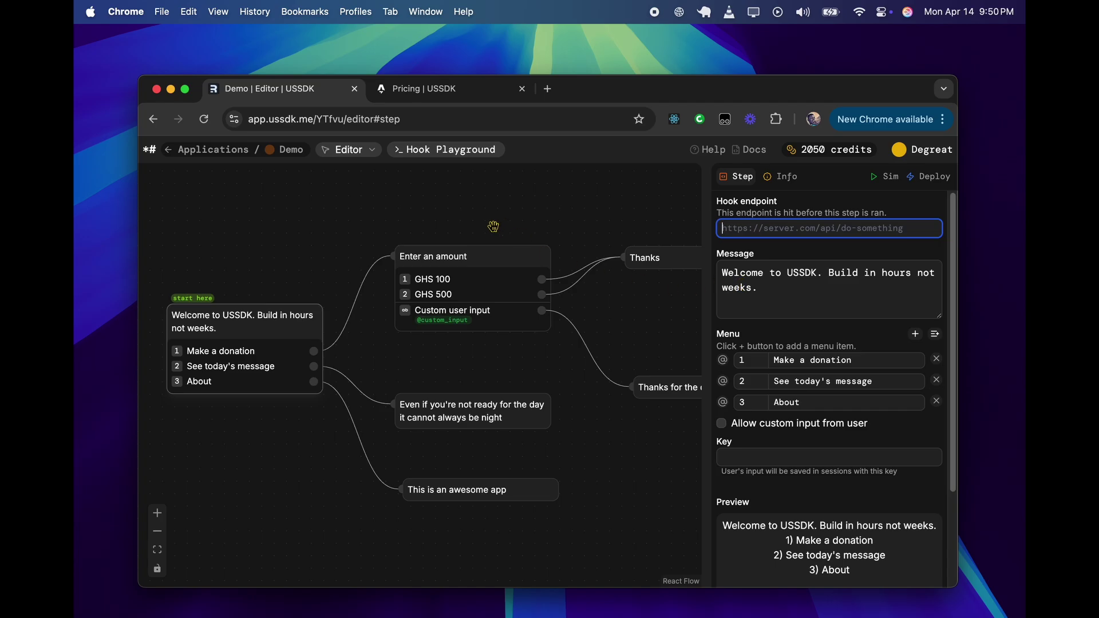
mouse_move(447, 221)
left_mouse_down()
mouse_move(424, 219)
mouse_move(455, 212)
mouse_move(436, 220)
mouse_move(452, 229)
left_mouse_up()
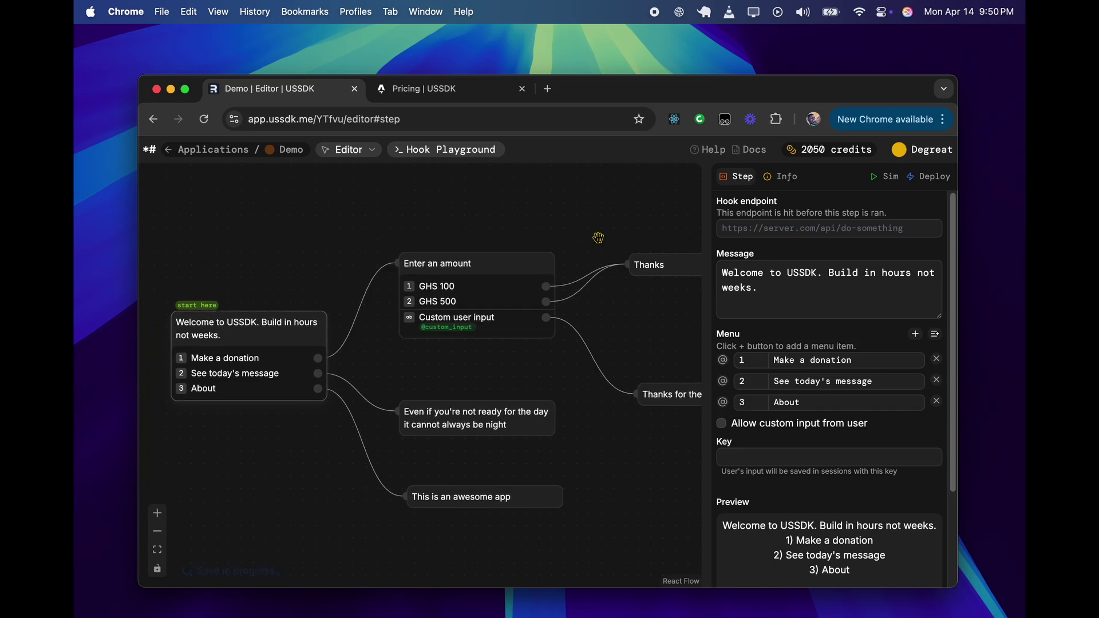
left_click(747, 232)
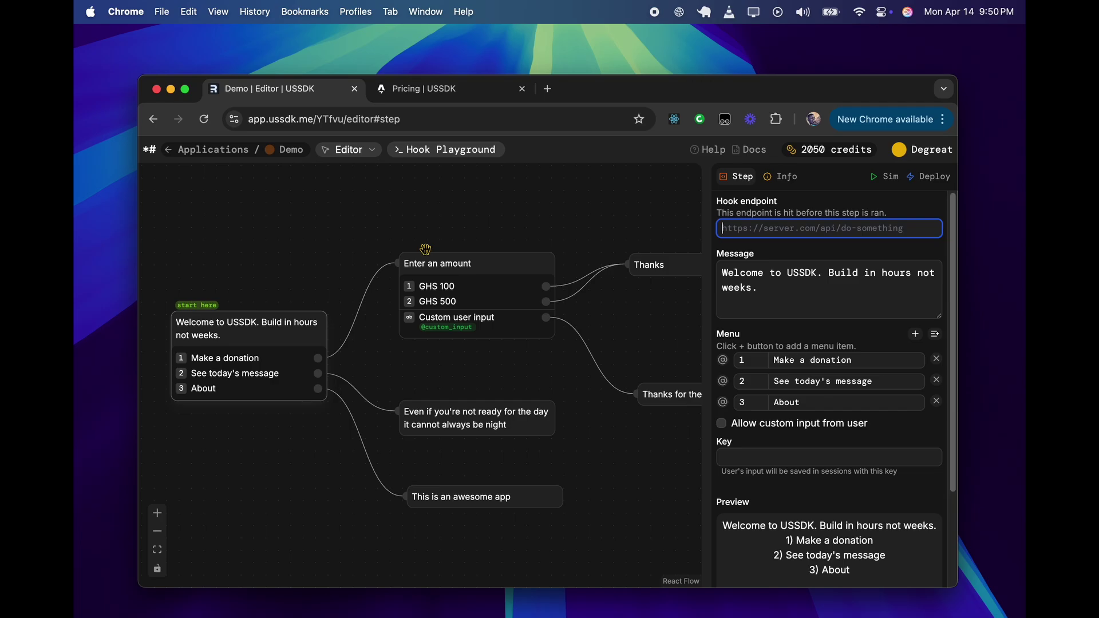
- Open the welcome endpoint in the Hook Playground and examine its JSON data
left_click(452, 153)
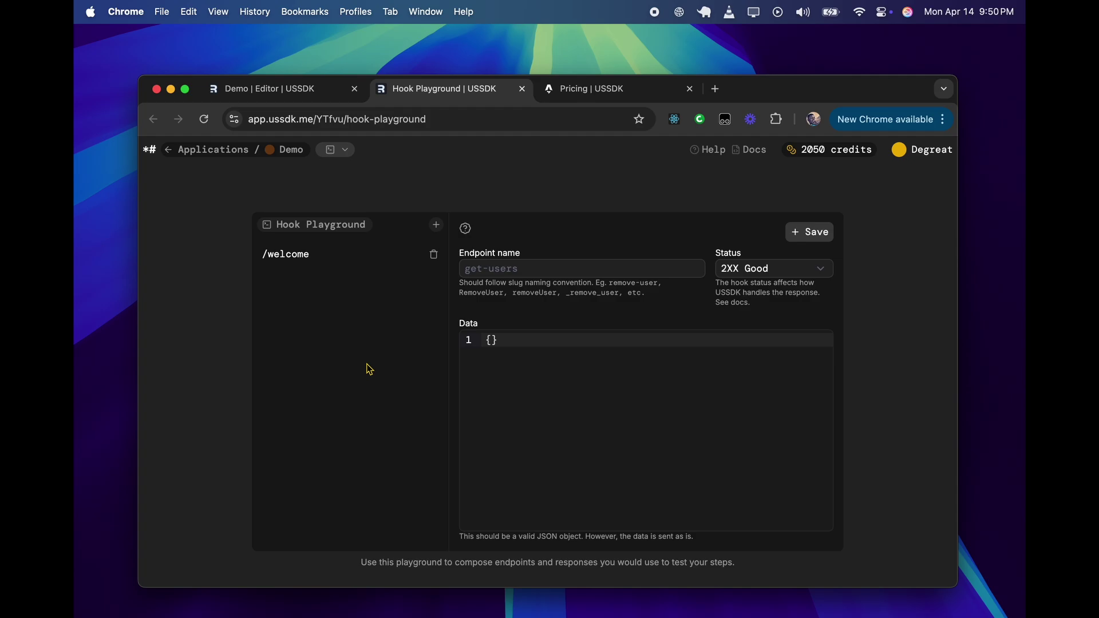
left_click(306, 262)
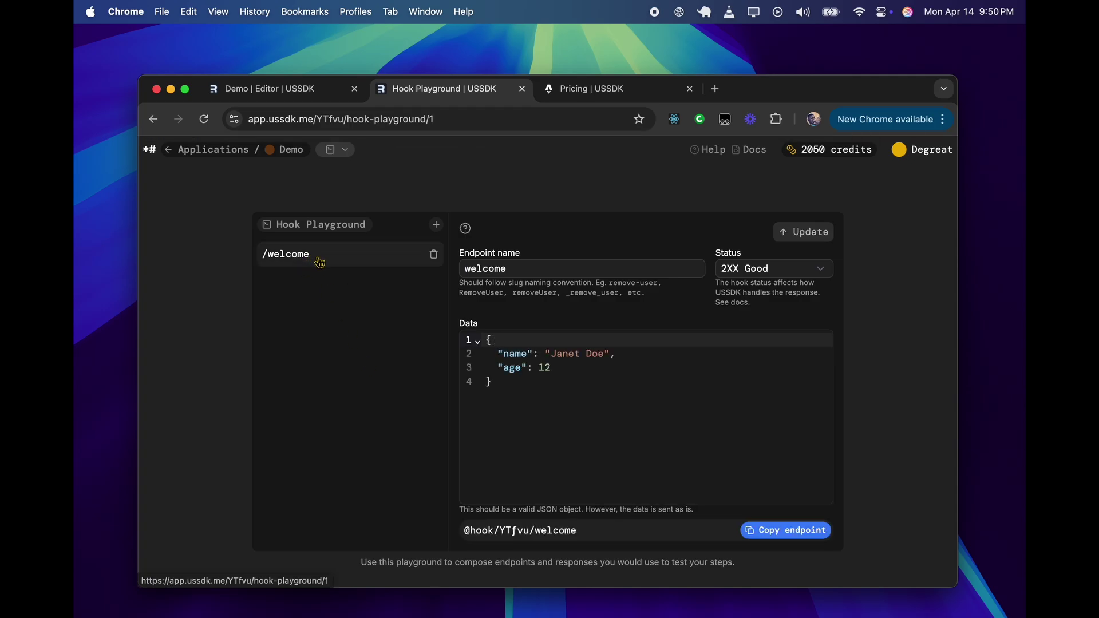
left_click(506, 389)
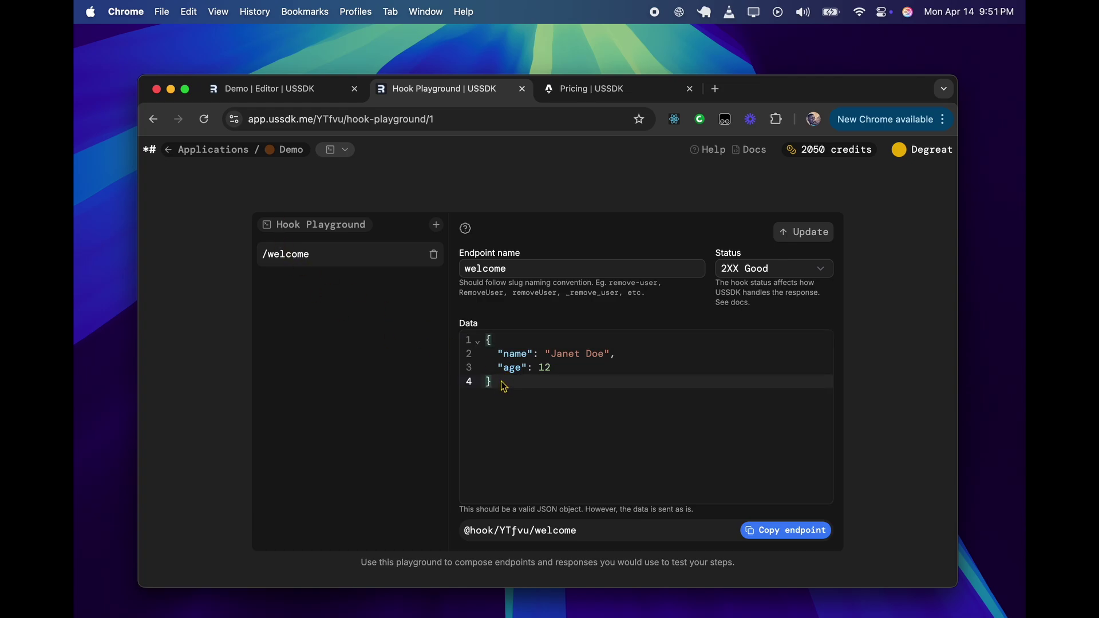
key("super+a")
left_click(526, 404)
left_click(555, 369)
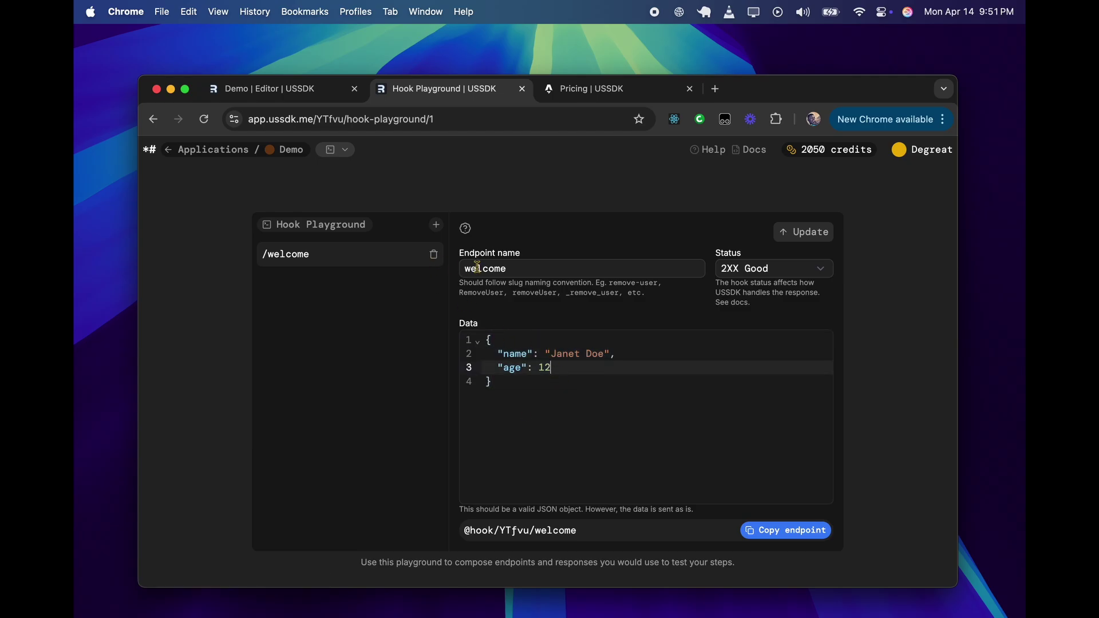
- Copy the welcome endpoint's address and set it as the hook endpoint of the start step in the Demo editor
left_click(793, 531)
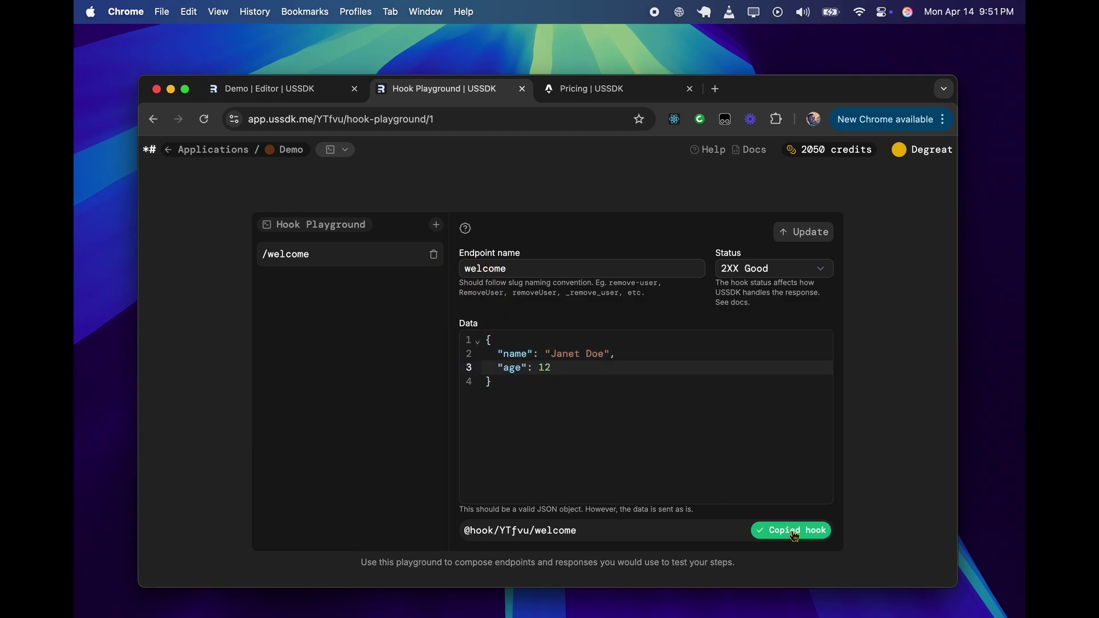
left_click(314, 92)
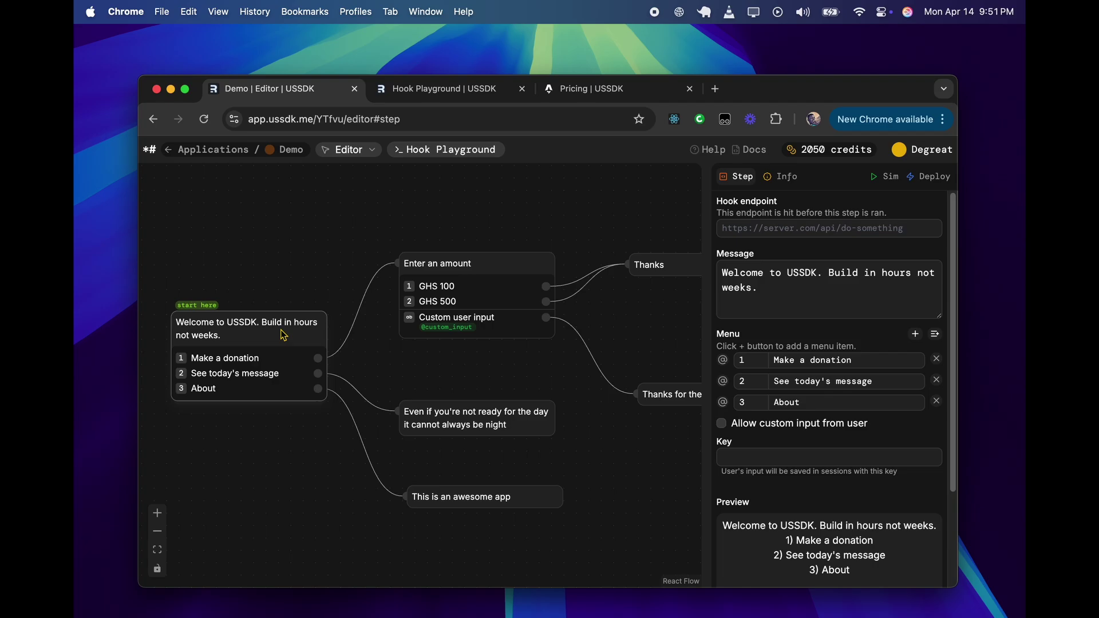
left_click(748, 228)
key("super+v")
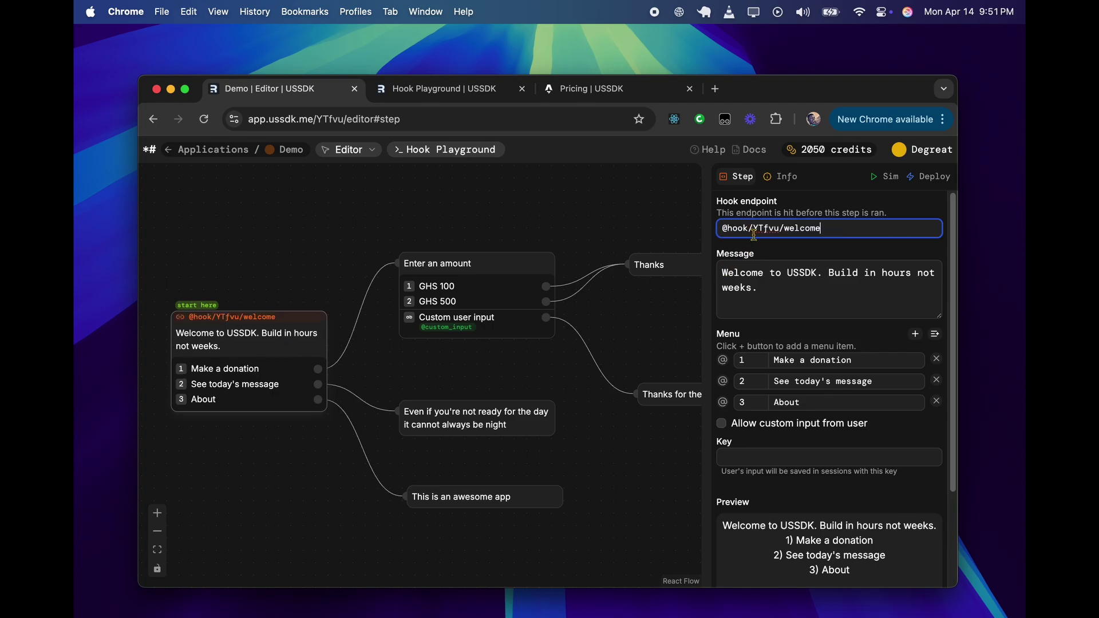
- Change the start step's message to "Welcome to USSDK, {{name}}. Build in hours not weeks." and move the step slightly upward in the flow
left_click(444, 89)
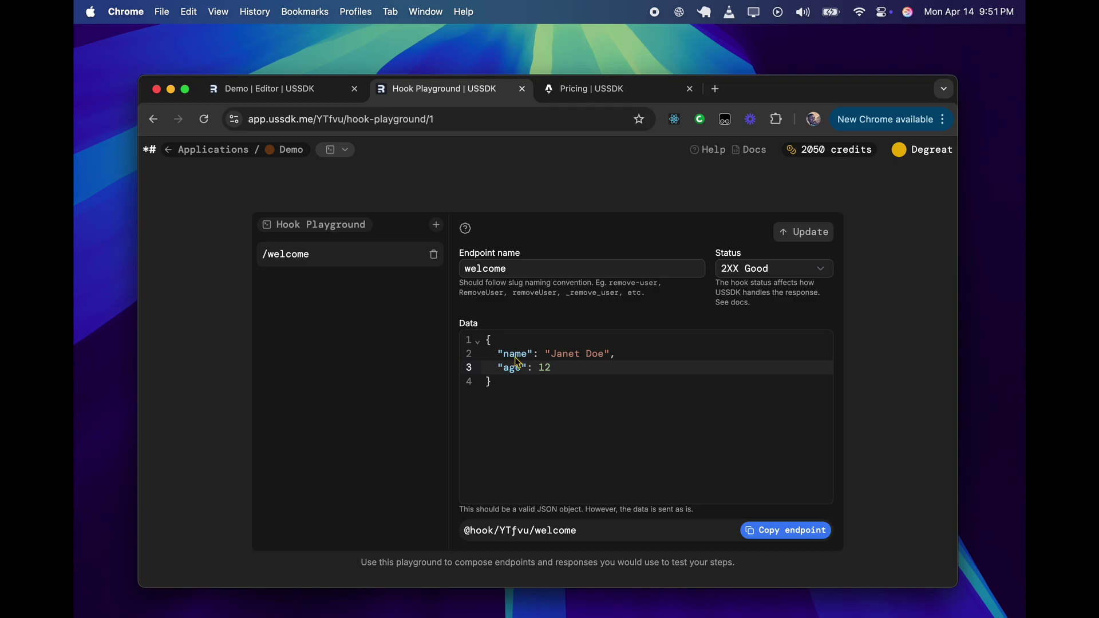
left_click(312, 95)
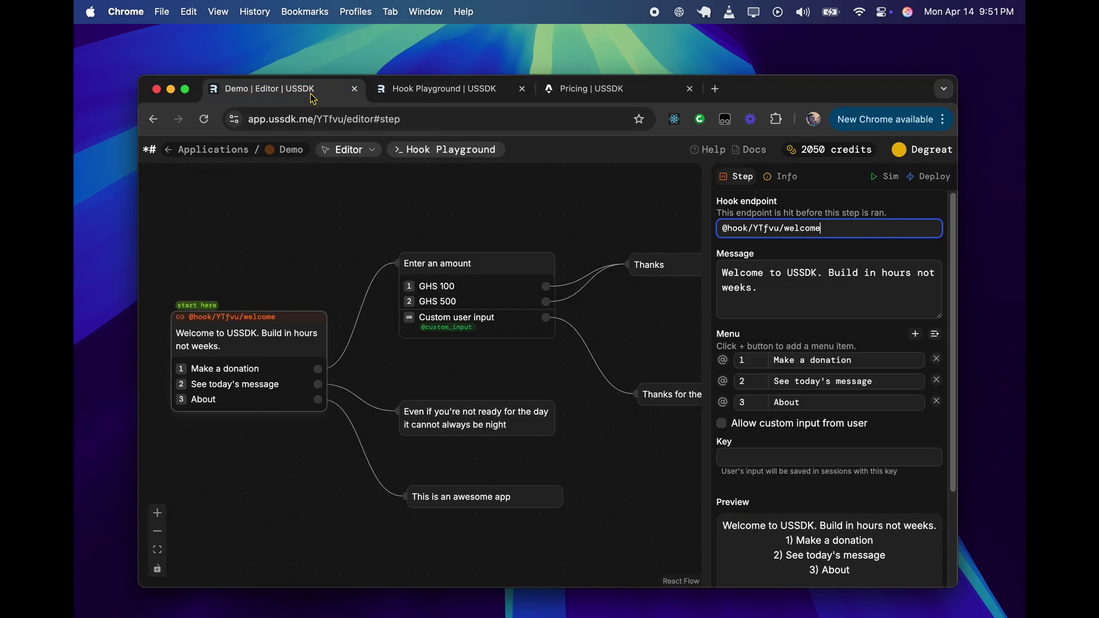
left_click(812, 278)
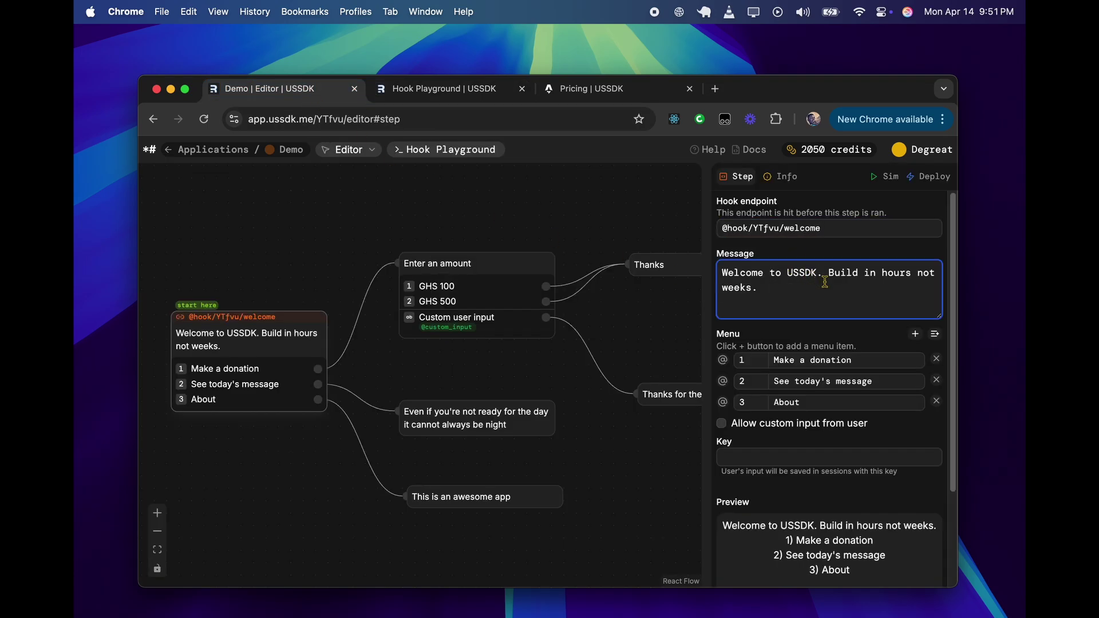
type(", {{name}}")
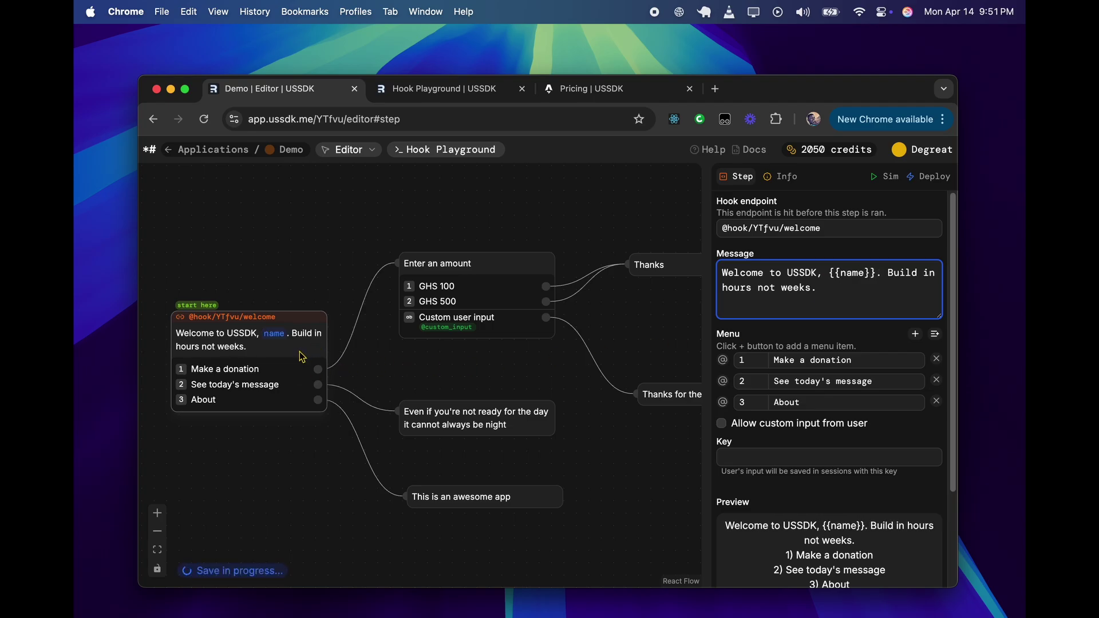
left_click_drag(275, 342, 292, 303)
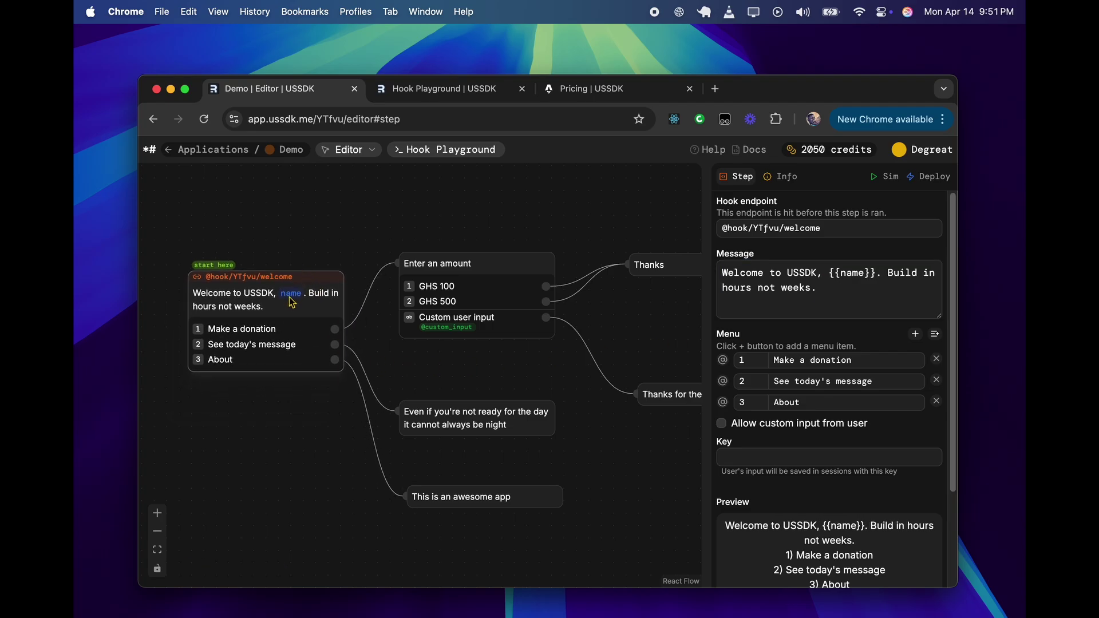
- Run the app simulation and compare its greeting with the welcome endpoint's JSON data
left_click(886, 176)
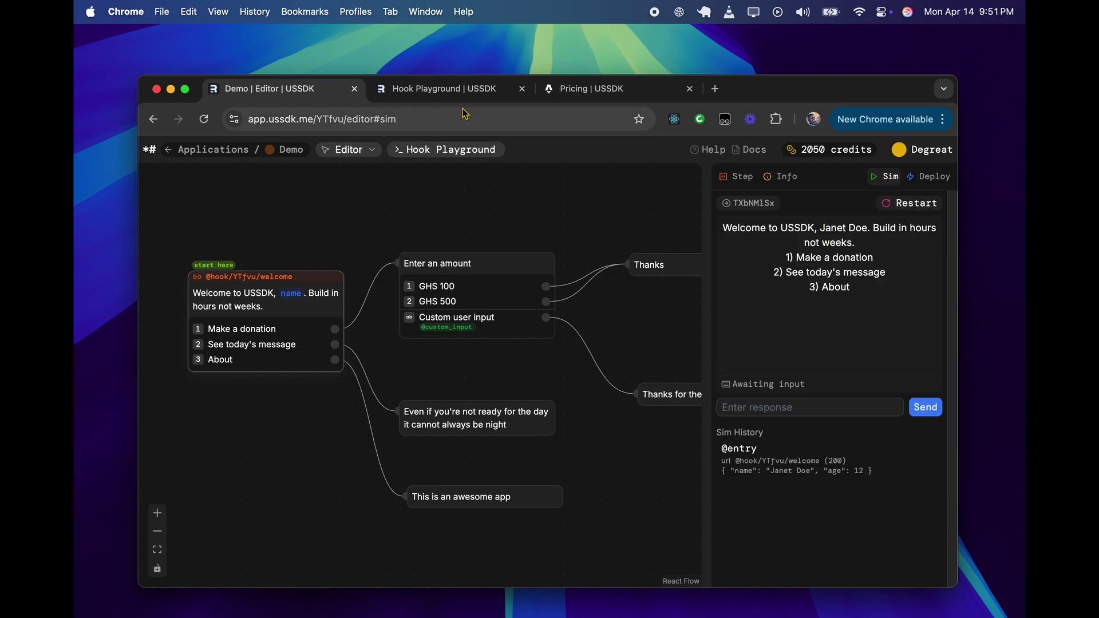
left_click(437, 88)
left_click(318, 90)
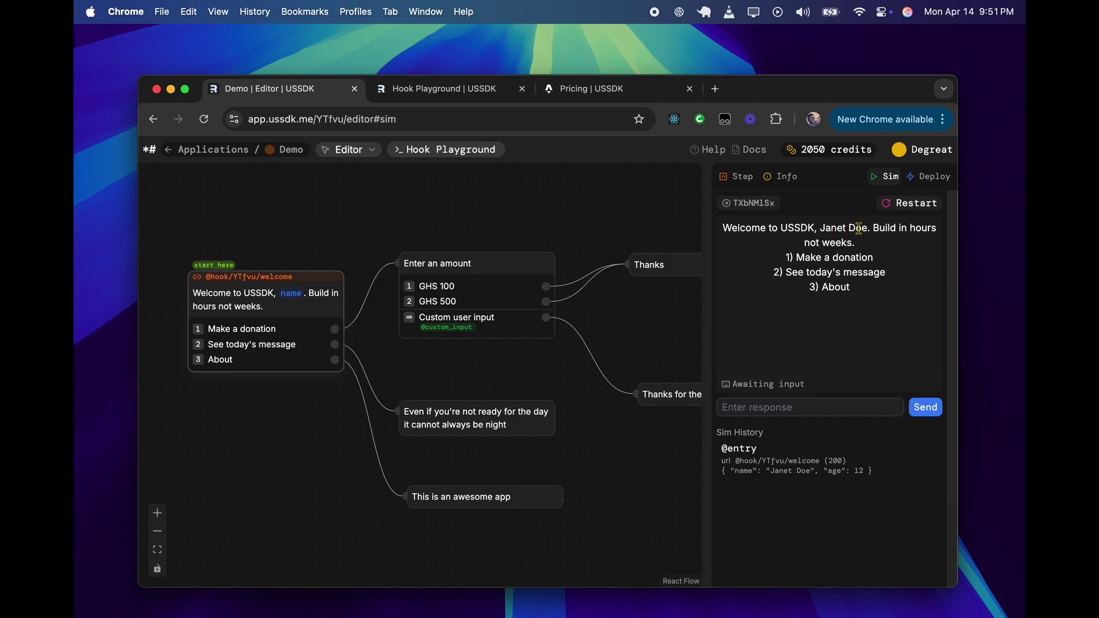
- Respond to the simulation with 1 to make a donation, and with 60 as the custom amount
left_click(808, 407)
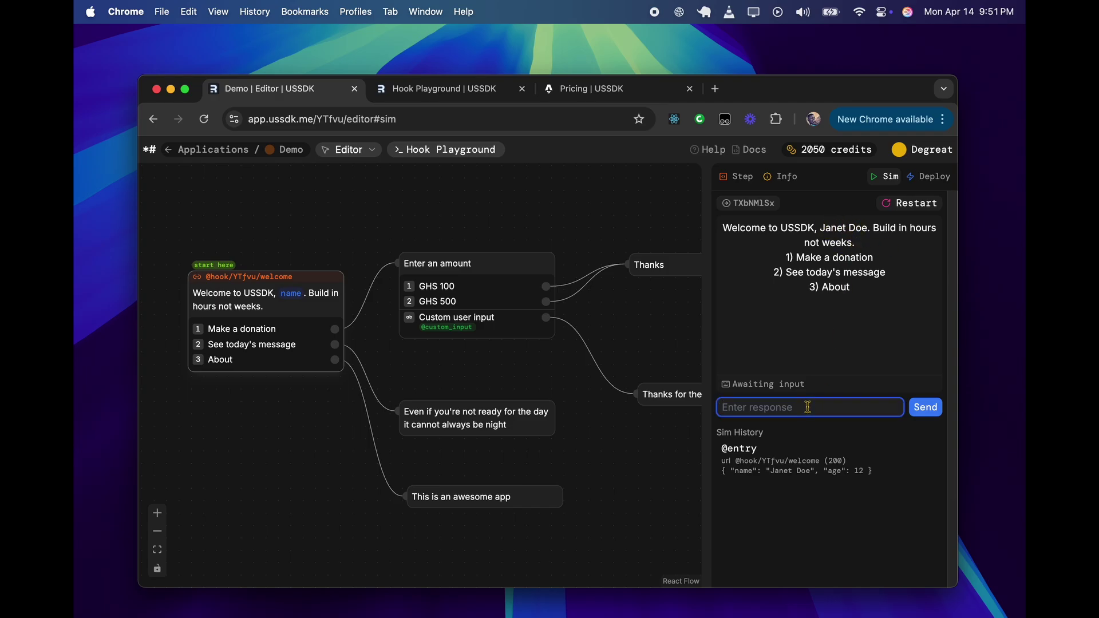
type("1")
left_click(919, 415)
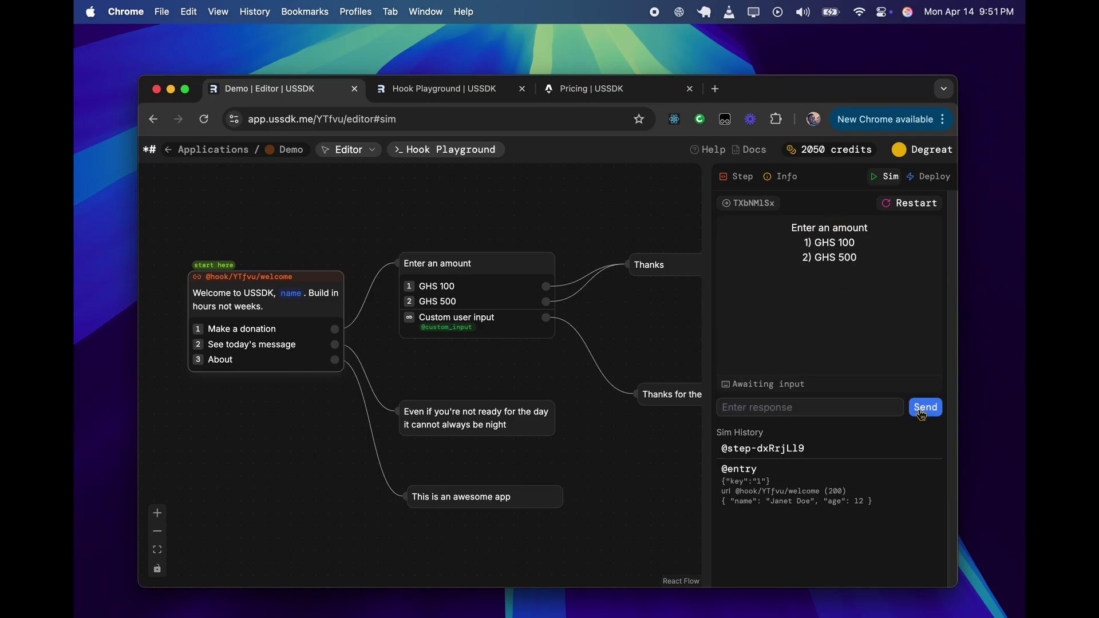
left_click(825, 411)
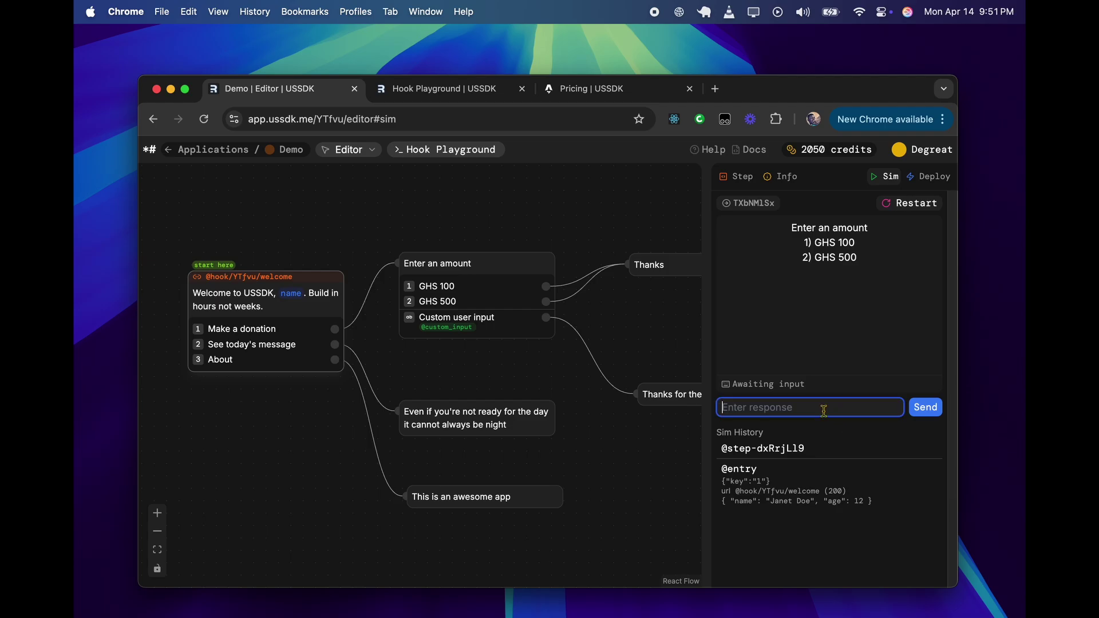
type("60")
left_click(923, 412)
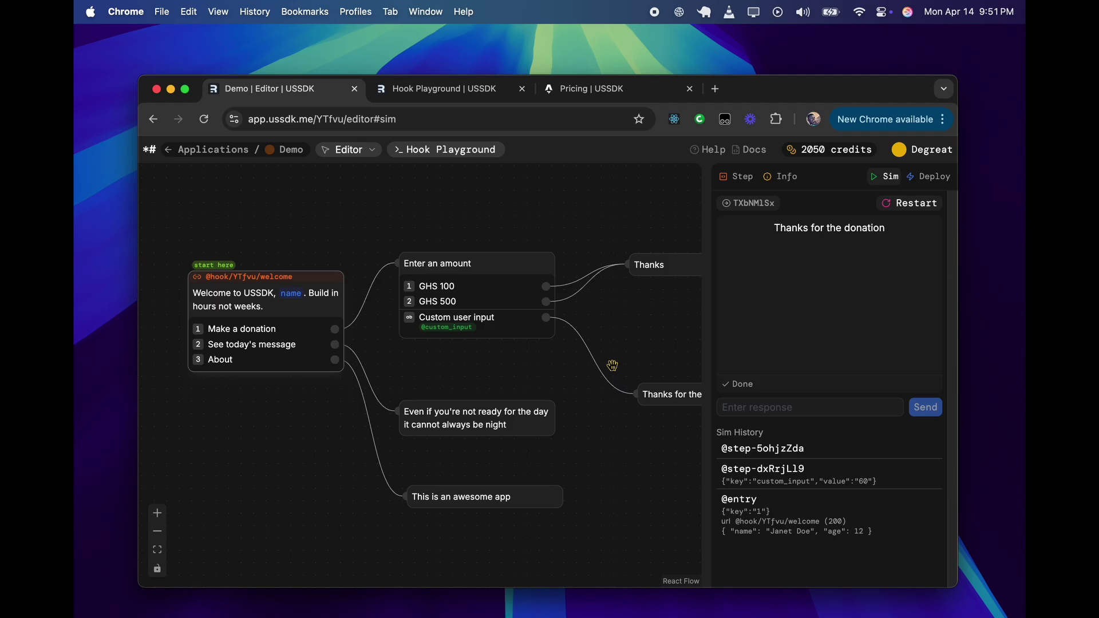
- Examine the Enter an amount step and the thank-you steps it leads to
left_click(503, 289)
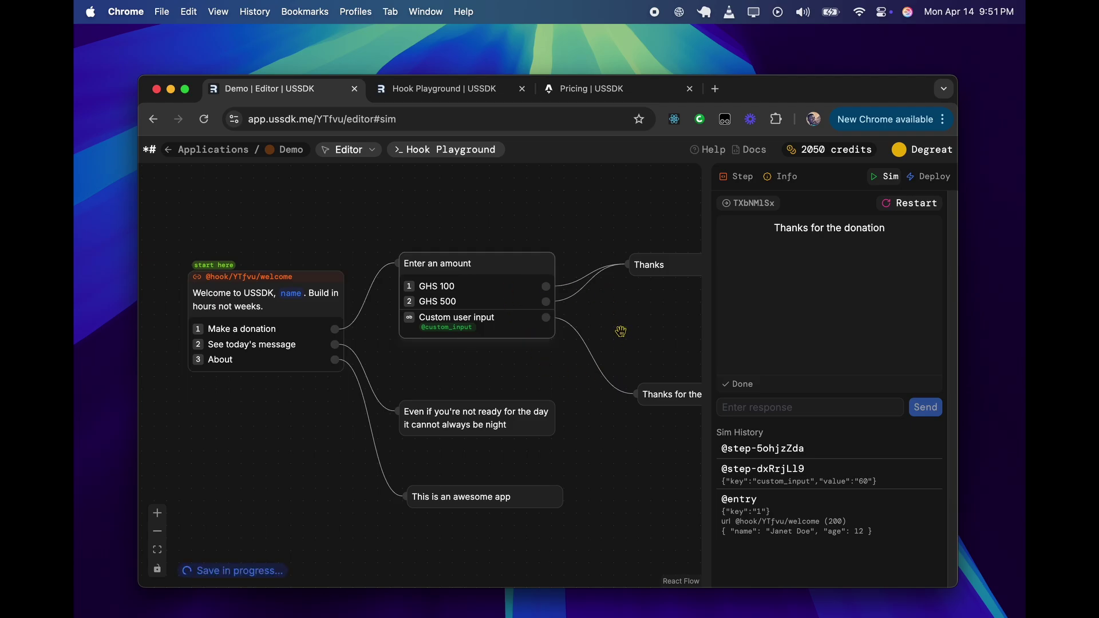
left_click_drag(627, 330, 520, 328)
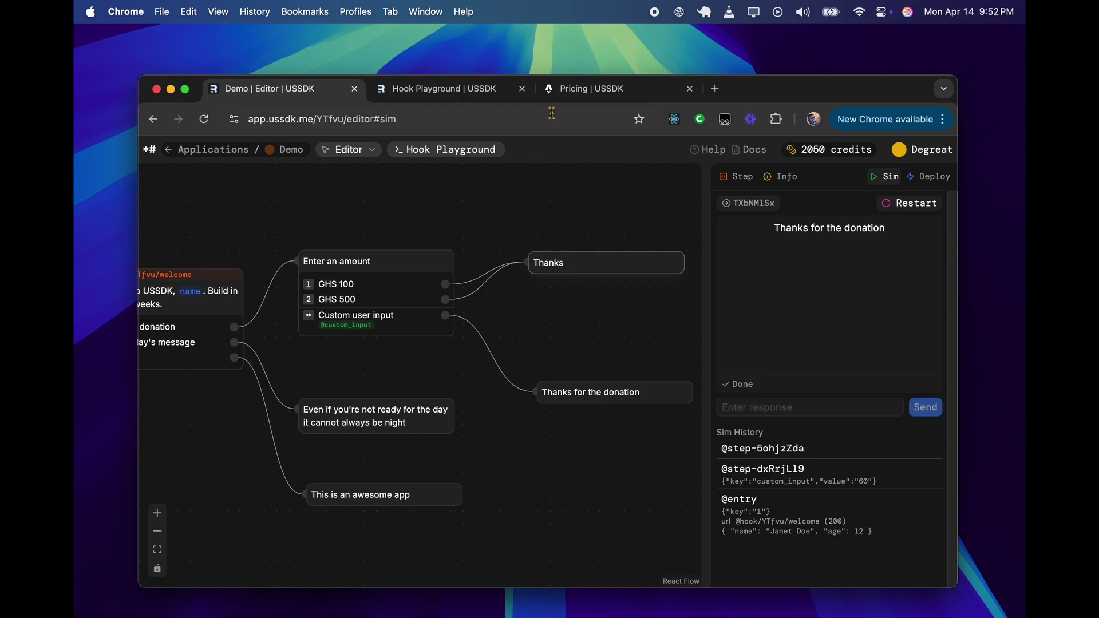
- Open the Hooks page of the USSDK documentation and read the 4XX response formats for retries, back and end
left_click(570, 91)
left_click(698, 162)
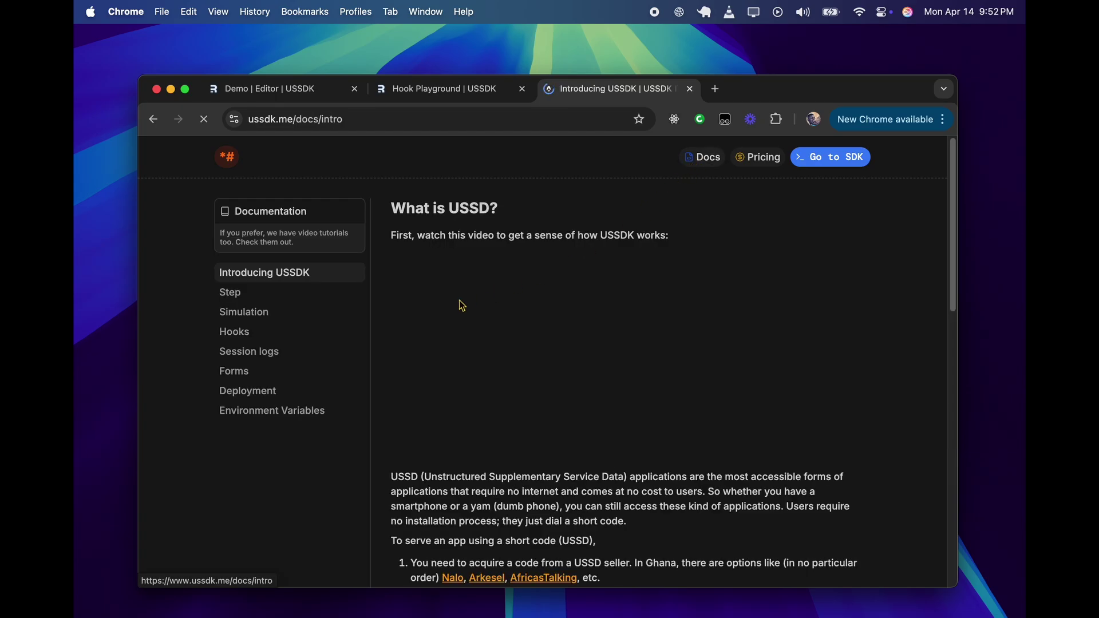
left_click(256, 332)
scroll(641, 434, "down", 10)
scroll(642, 433, "down", 15)
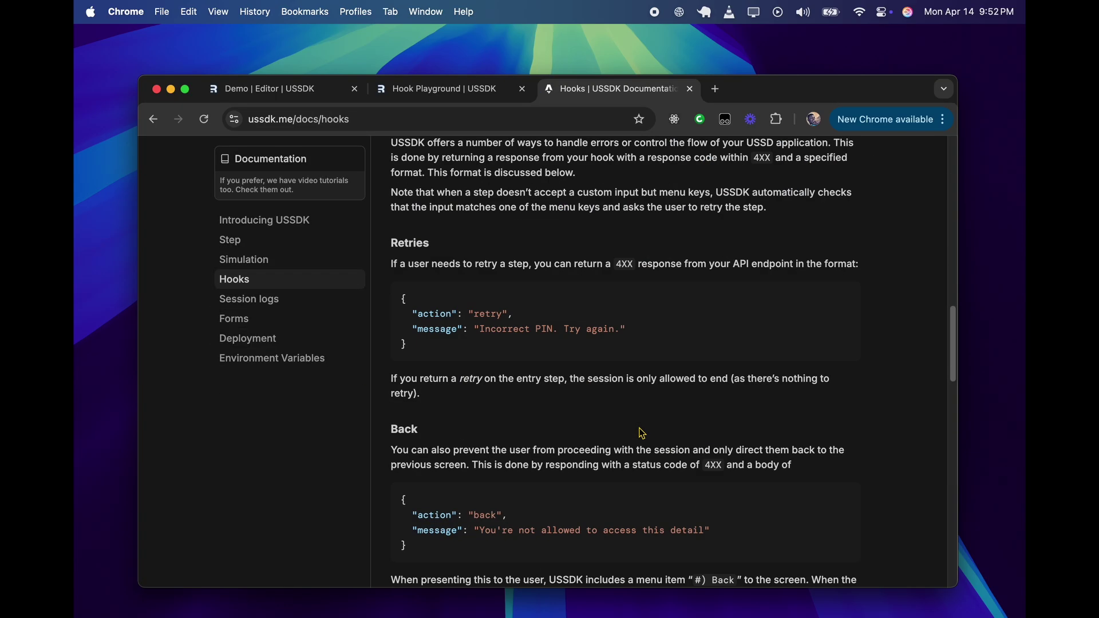
scroll(534, 353, "up", 6)
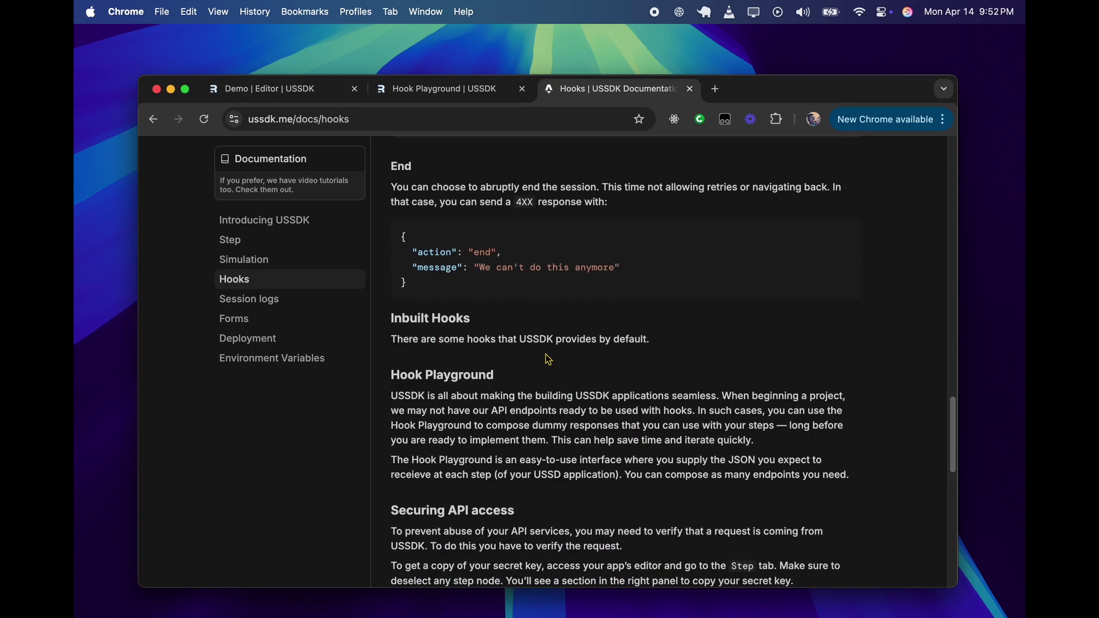
scroll(533, 354, "up", 4)
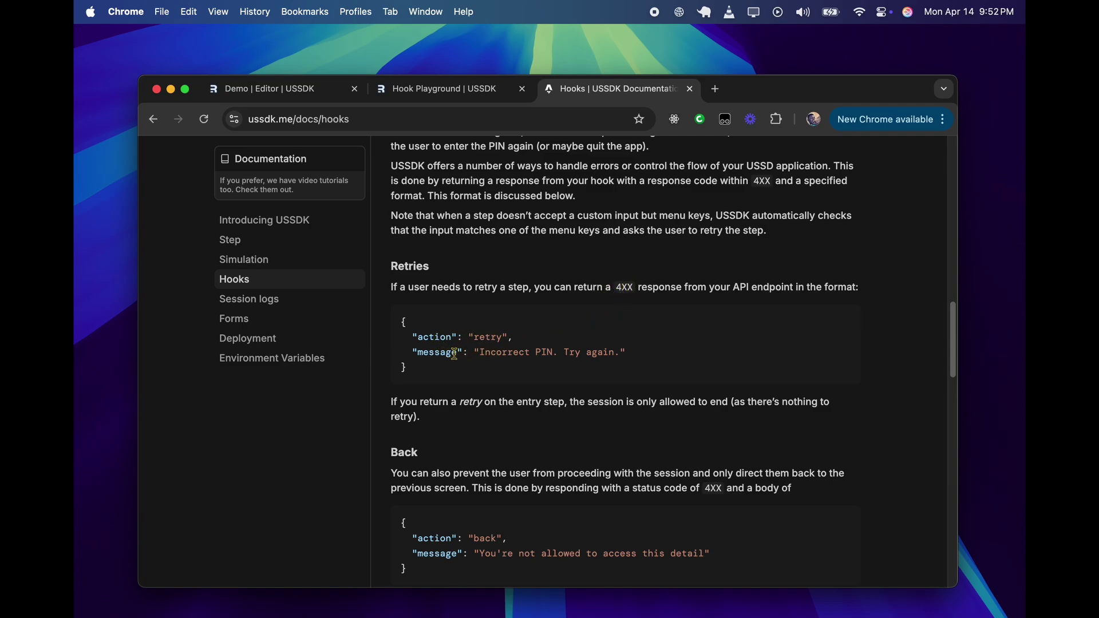
- Start a new Hook Playground endpoint named verify-payment and set its status to 4XX Bad
left_click(290, 89)
left_click(401, 149)
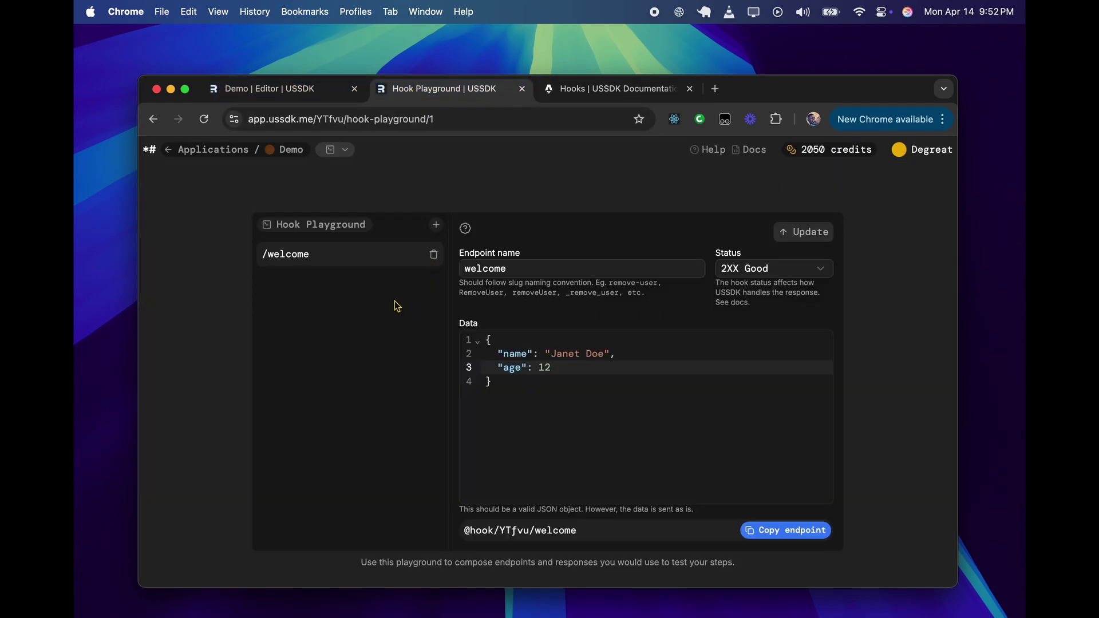
left_click(436, 225)
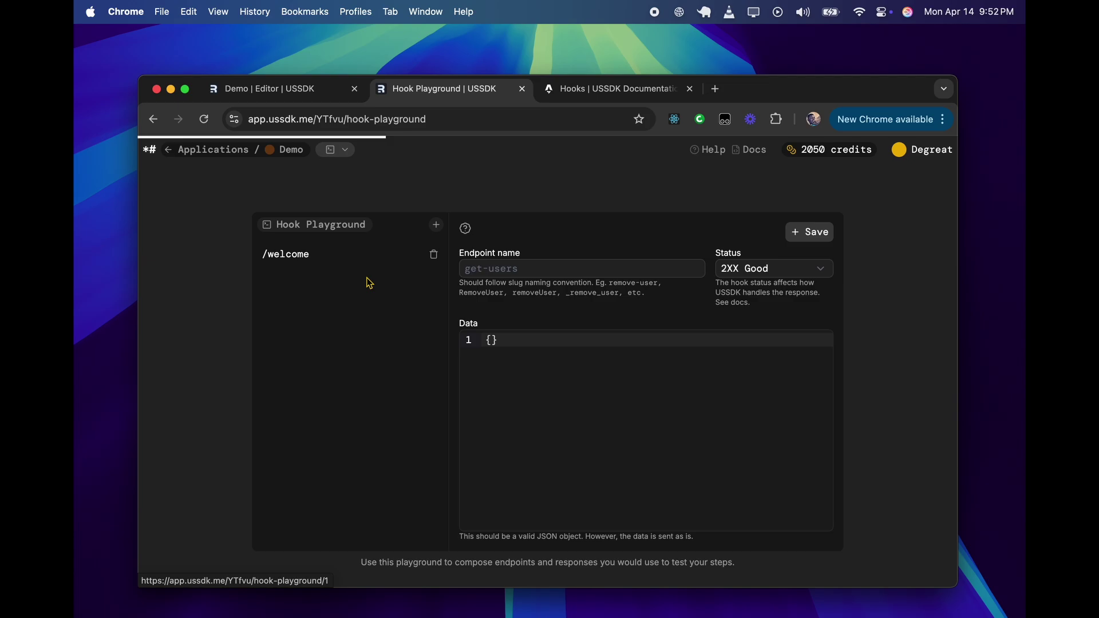
left_click(497, 270)
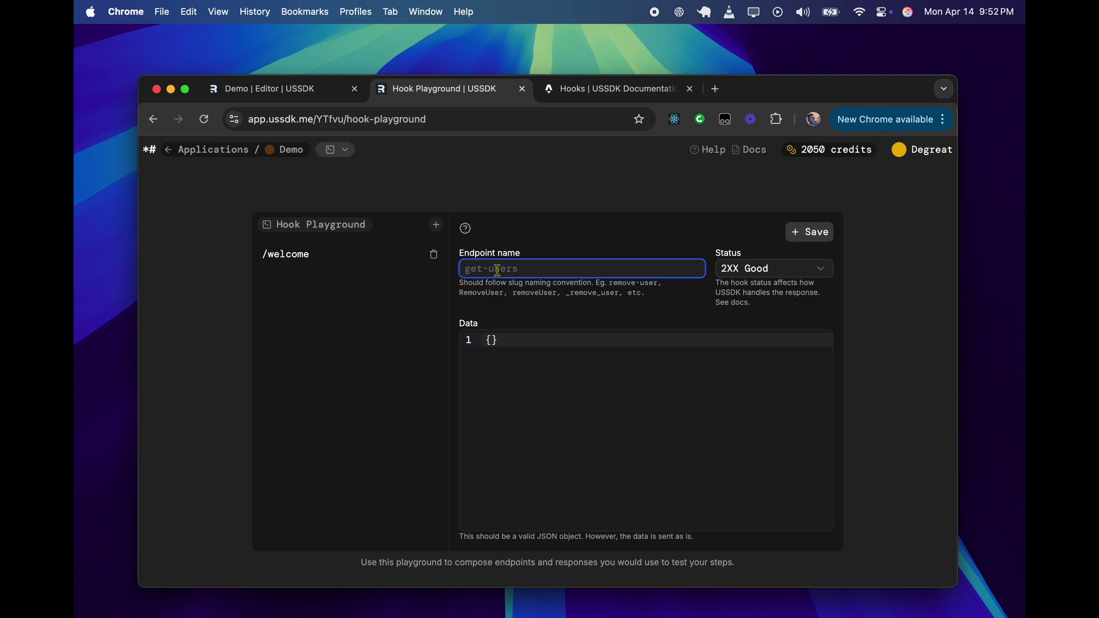
type("verify-payem")
key("BackSpace")
type("ment")
left_click(742, 269)
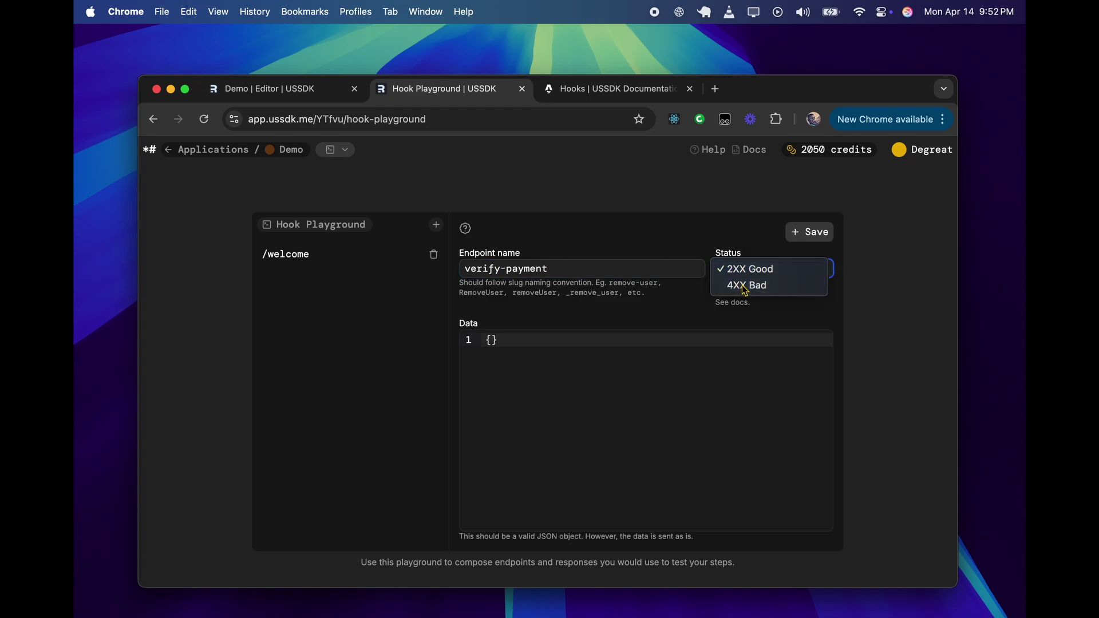
left_click(741, 285)
- Set the endpoint's JSON data to action "retry" and message "The minimum amount is 100", and save the endpoint
left_click(570, 401)
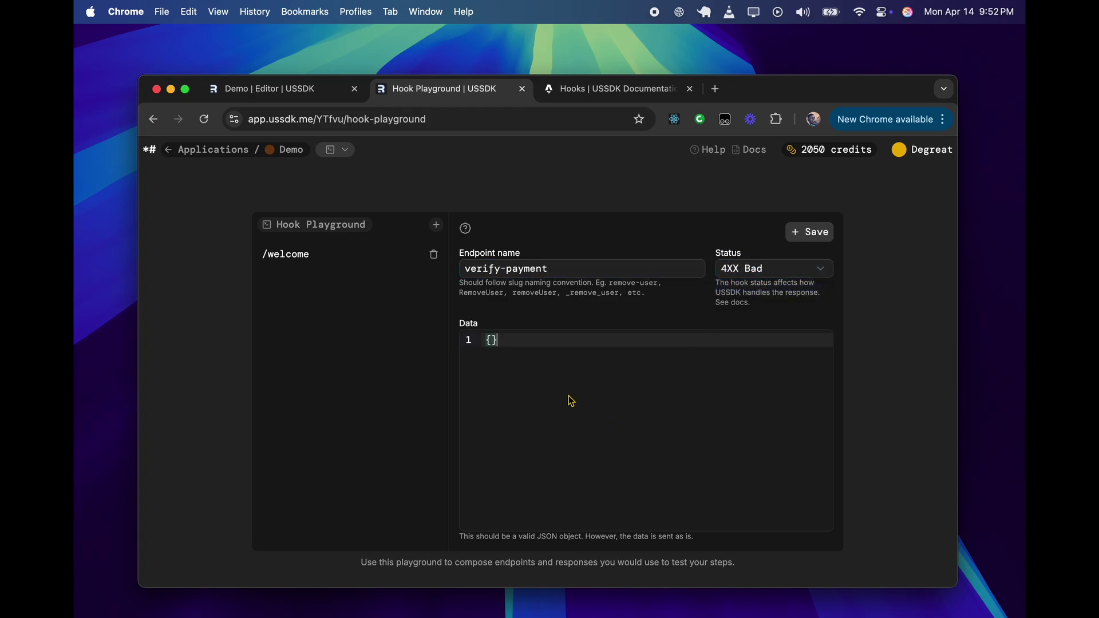
left_click(491, 340)
key("Return")
type("\"actio")
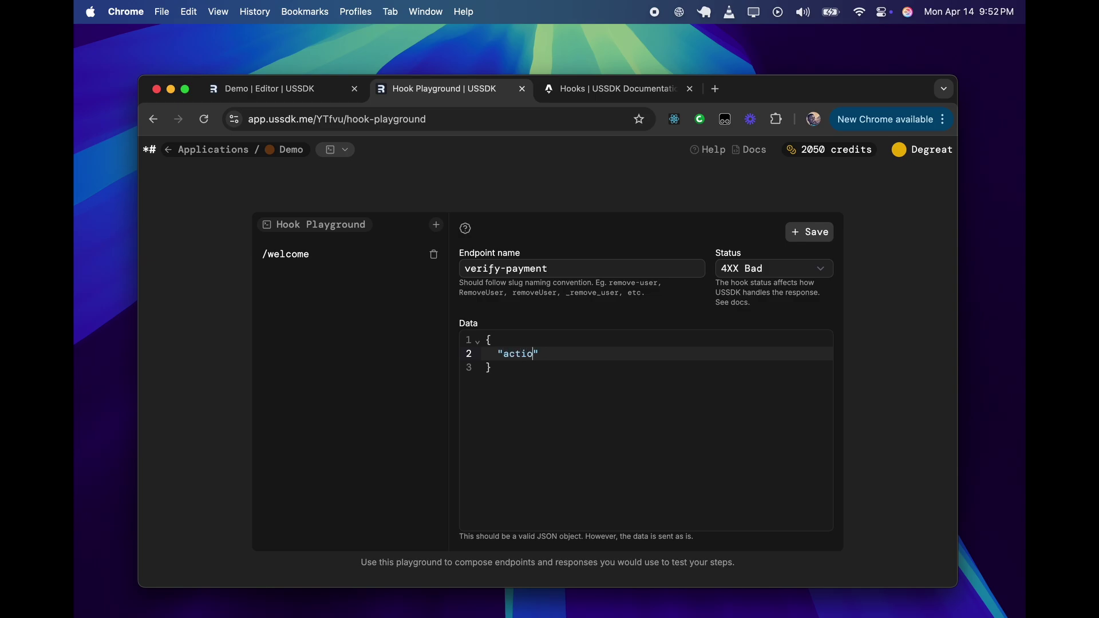
type("n\": \"retry\",")
key("Return")
type("\"m")
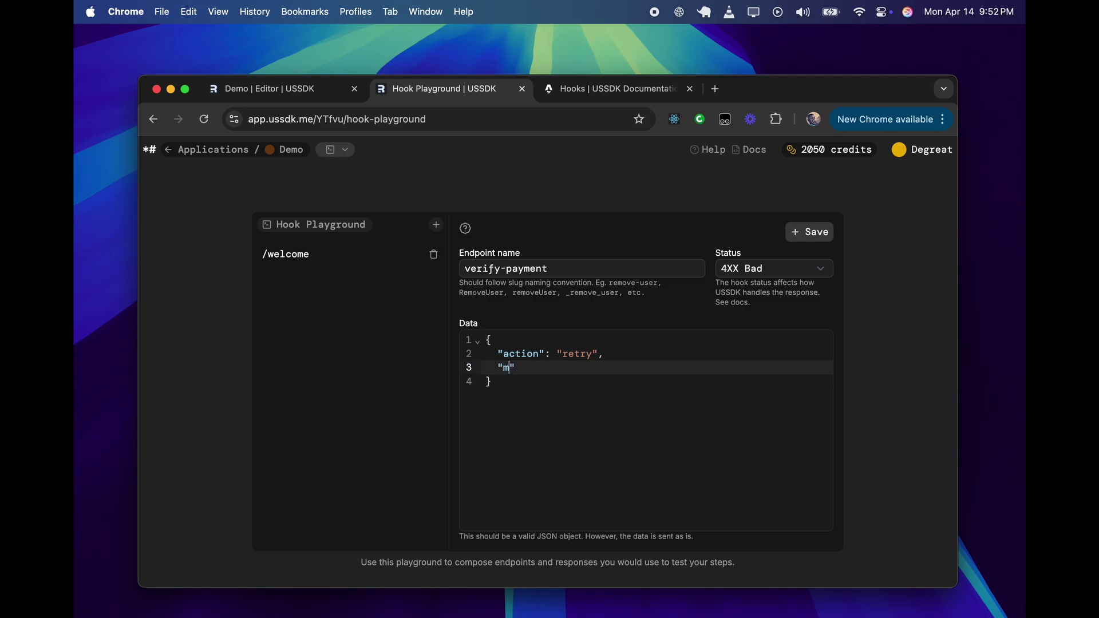
type("essage\": \"The minimum amount is 1")
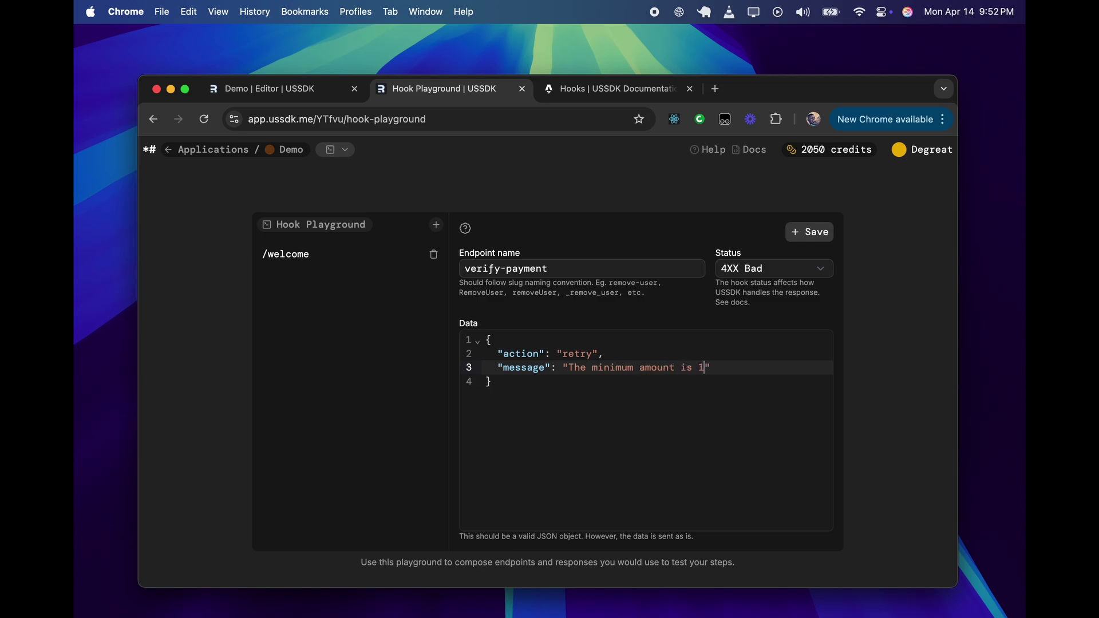
type("00")
left_click(546, 396)
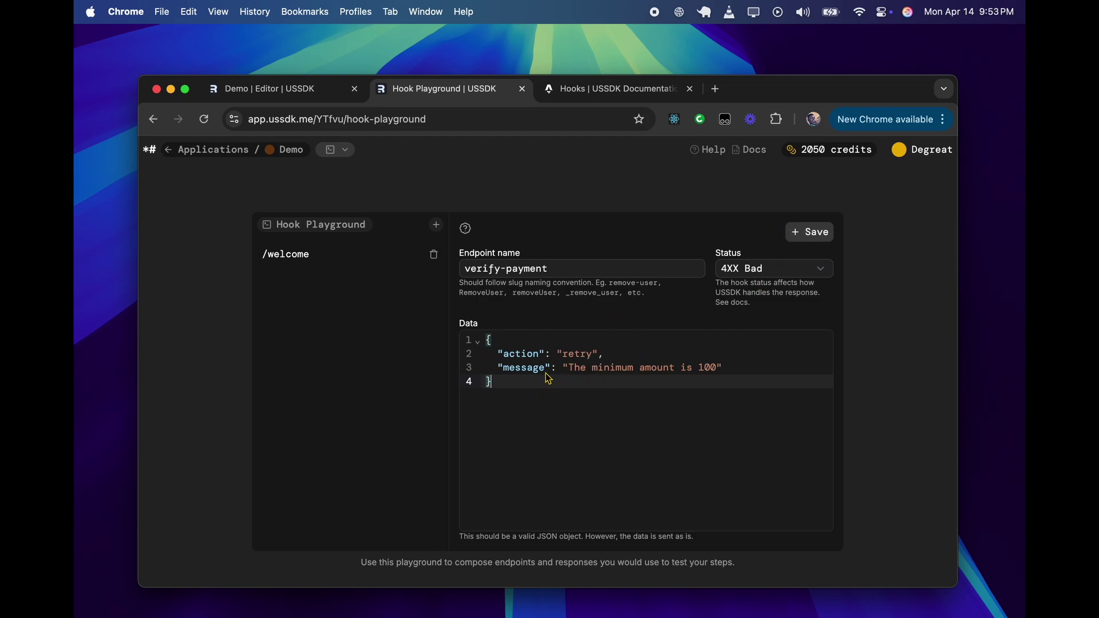
left_click(809, 232)
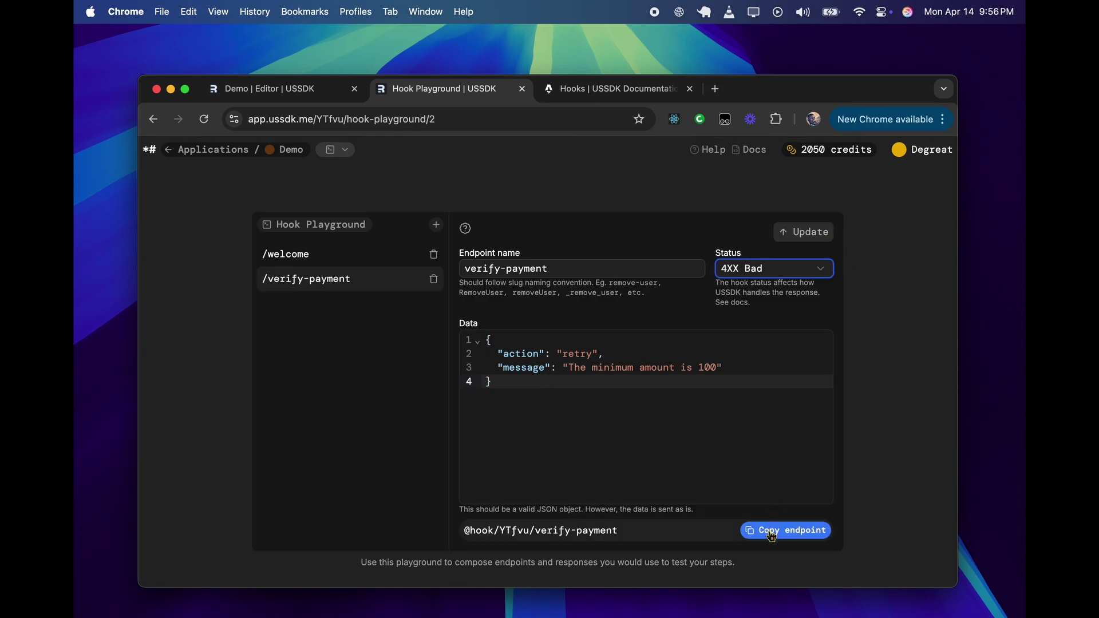
left_click(771, 537)
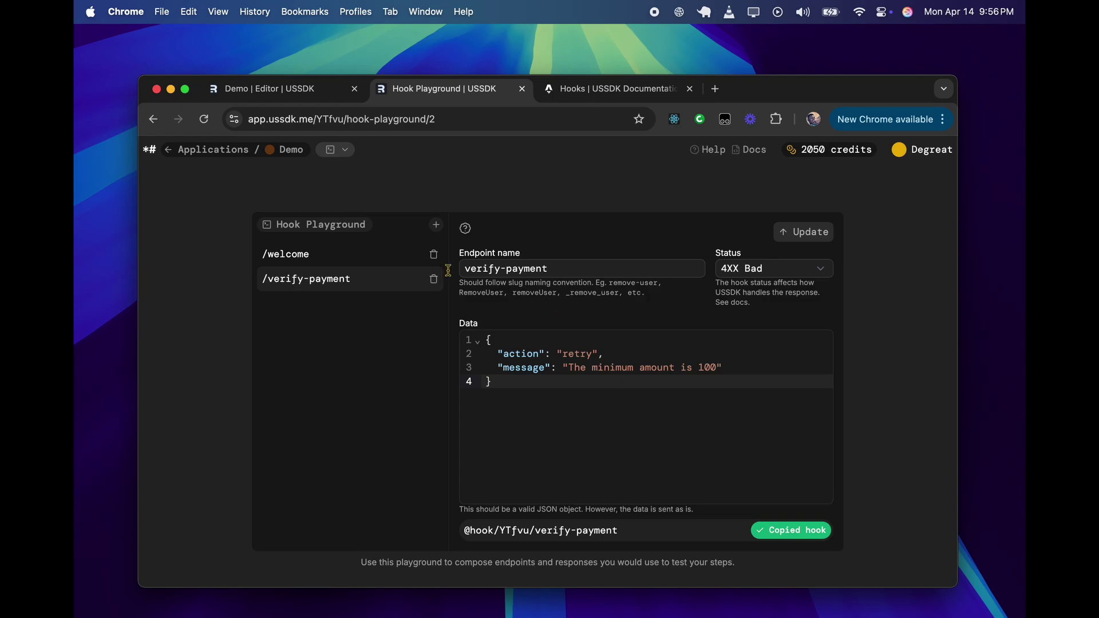
left_click(269, 89)
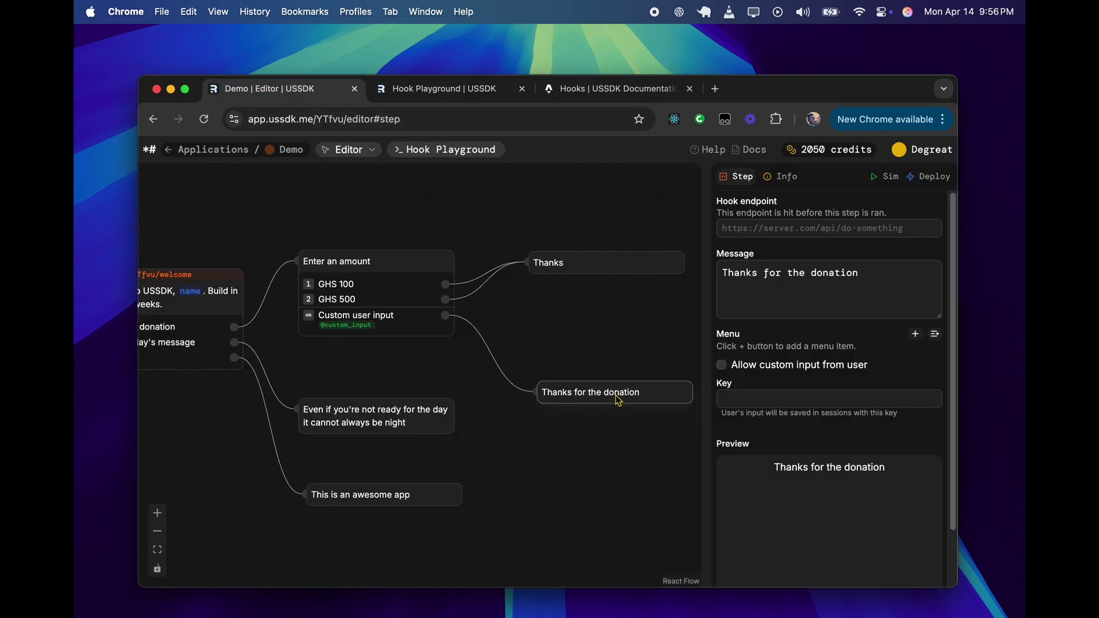
left_click_drag(618, 401, 611, 371)
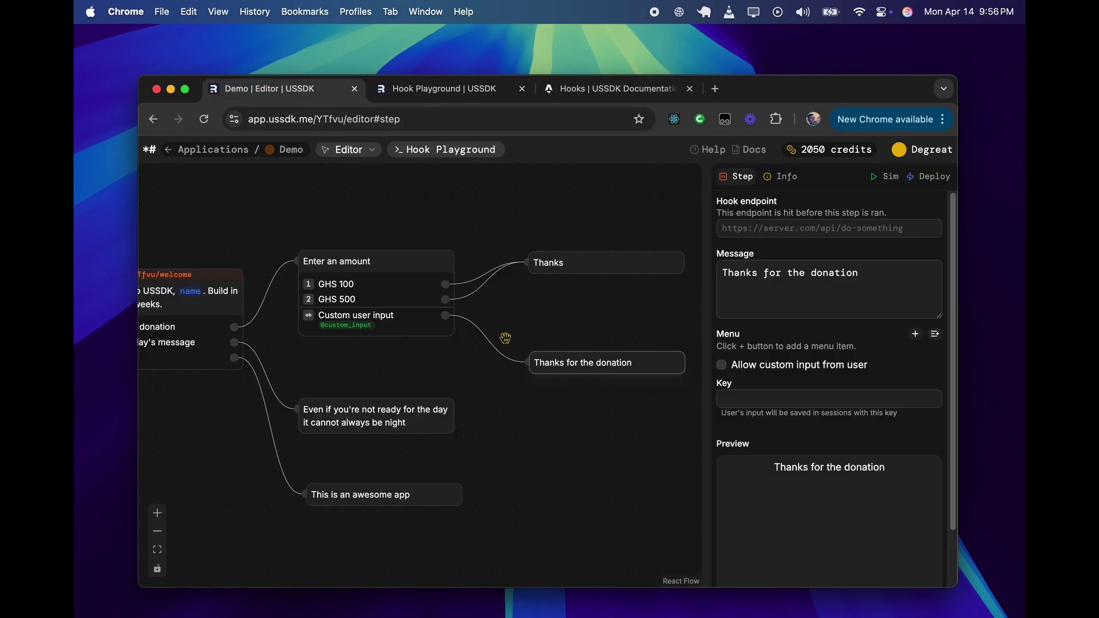
left_click(769, 235)
key("super+v")
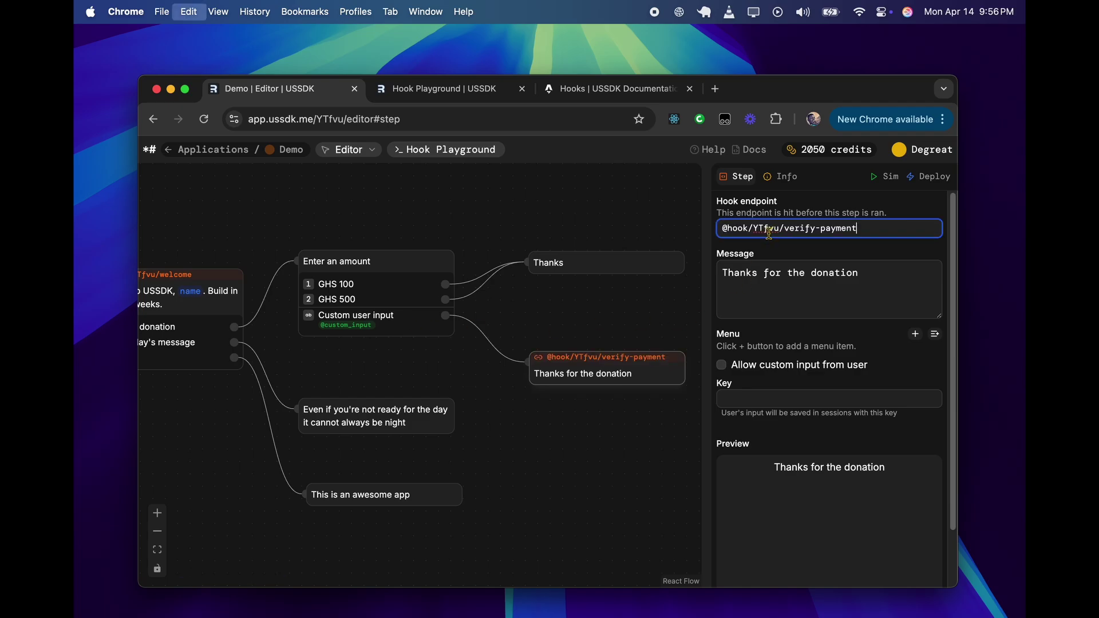
left_click(832, 272)
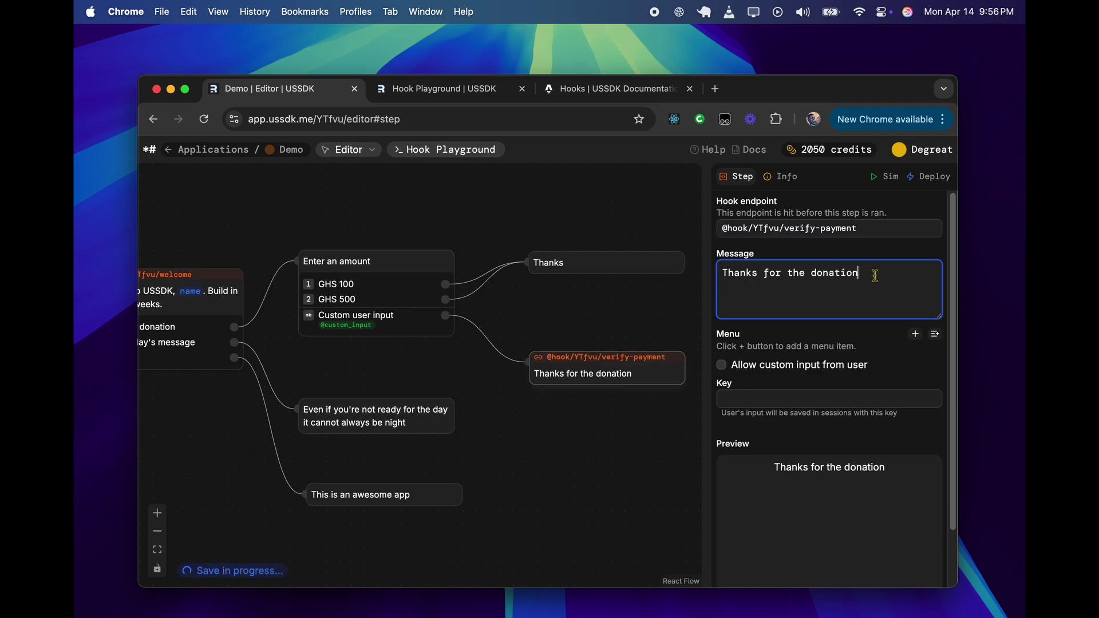
- Simulate the app, responding with 1 to make a donation and 40 as the custom amount
left_click(879, 186)
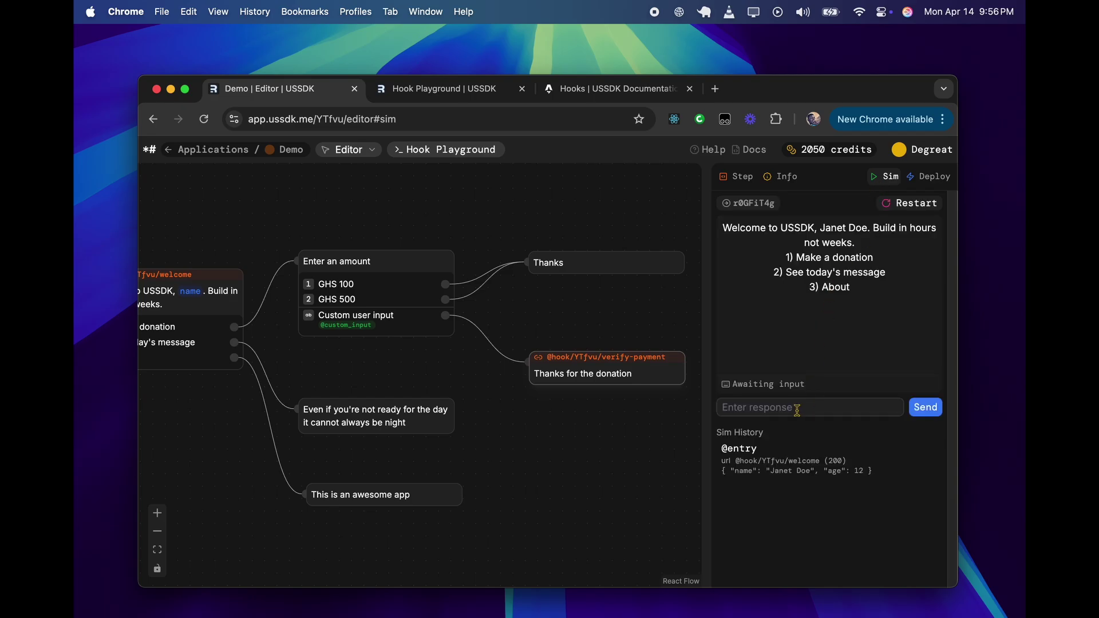
left_click(796, 410)
type("1")
key("Return")
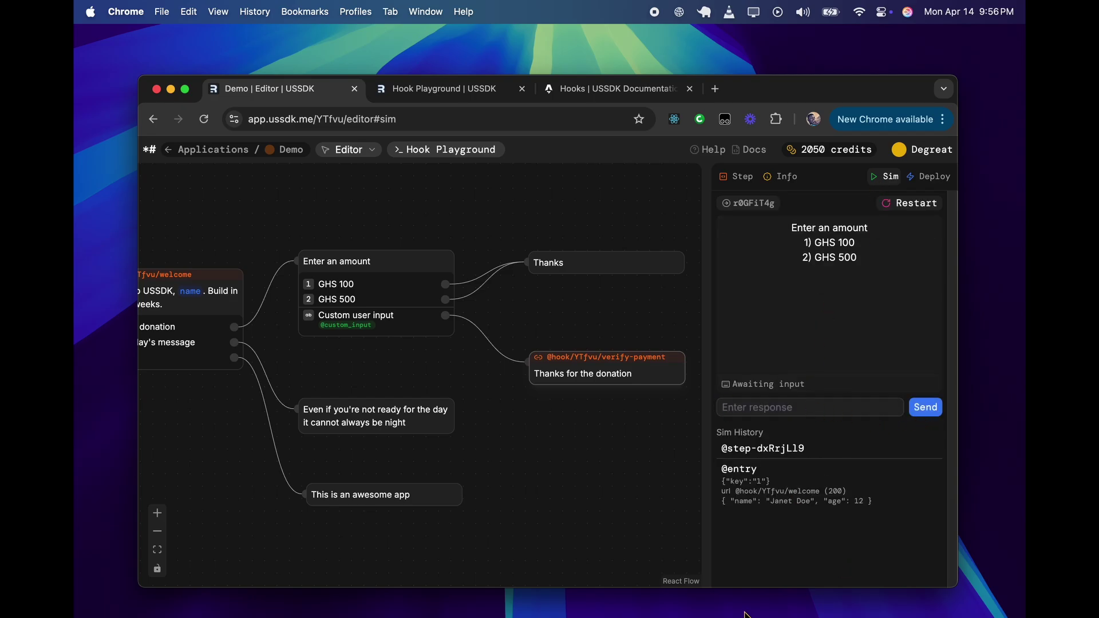
left_click(759, 406)
type("40")
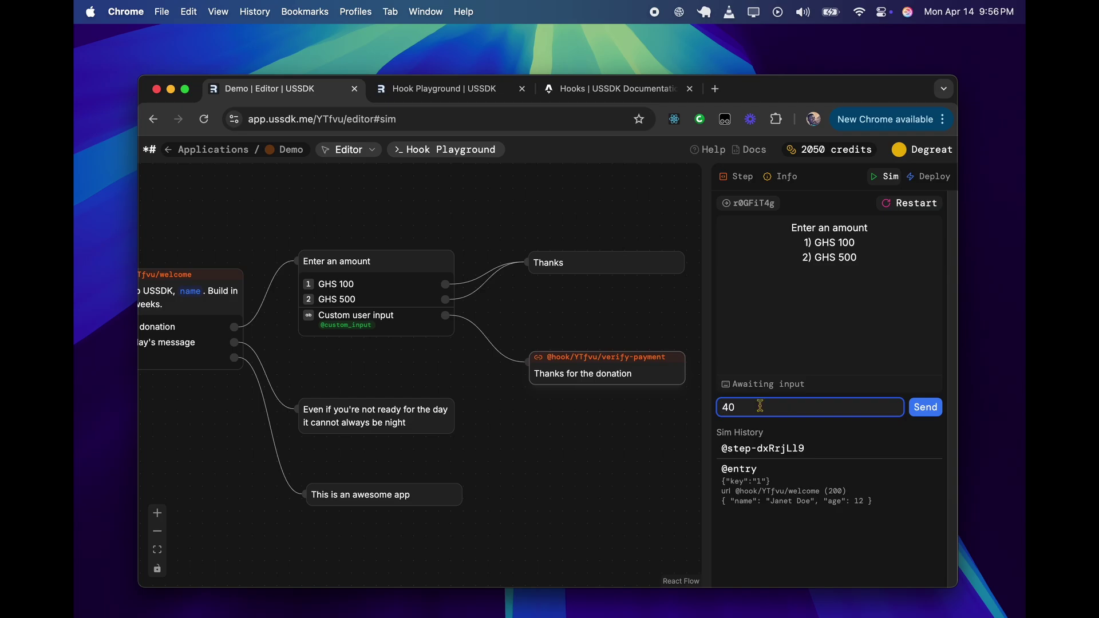
left_click(925, 408)
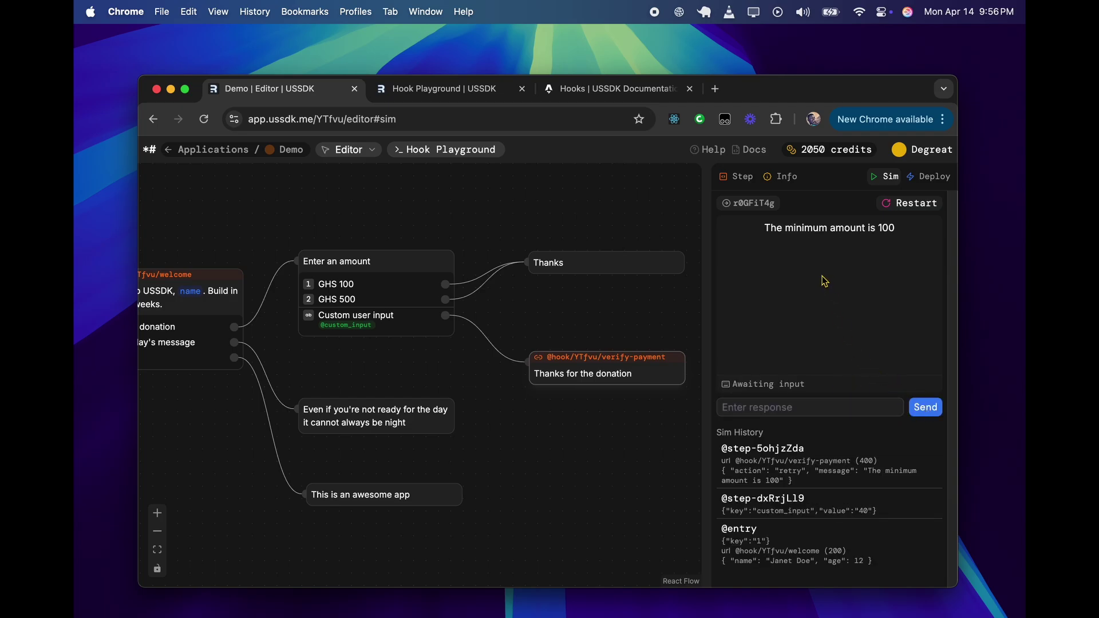
- Retry the donation amount in the simulation with 190
left_click(783, 413)
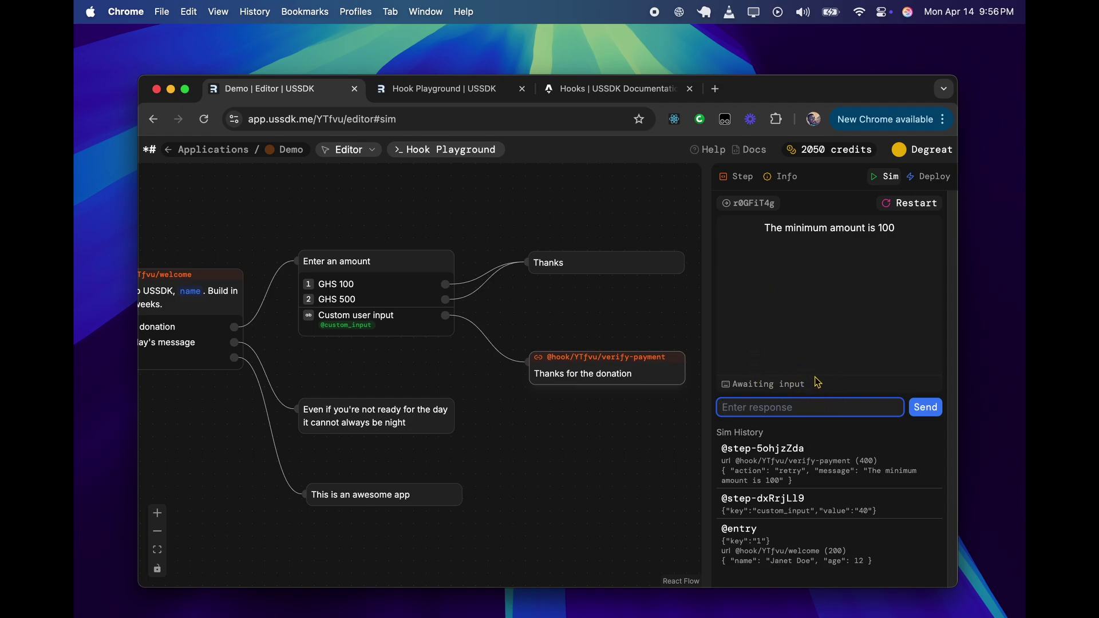
type("190")
left_click(911, 413)
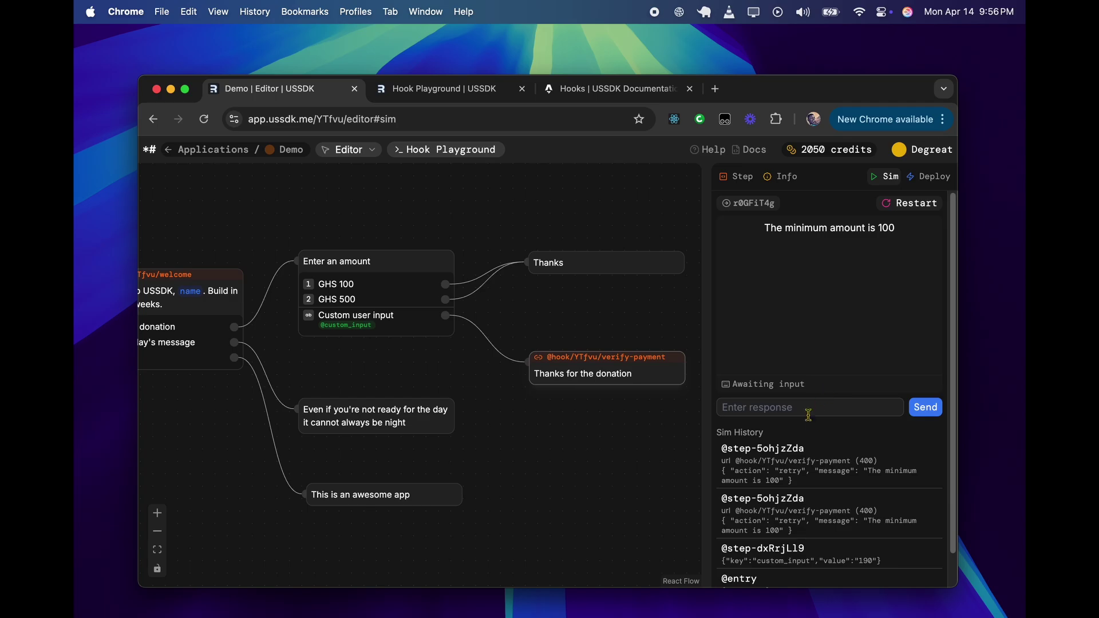
- Change the verify-payment endpoint's status to 2XX Good and update it
left_click(474, 95)
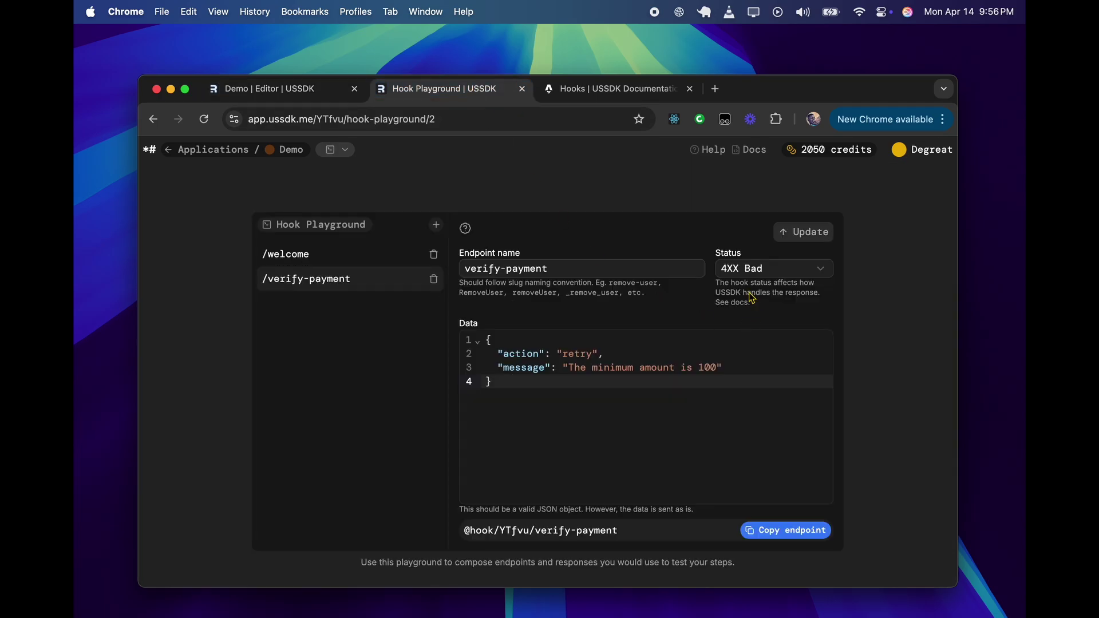
left_click(756, 272)
left_click(757, 253)
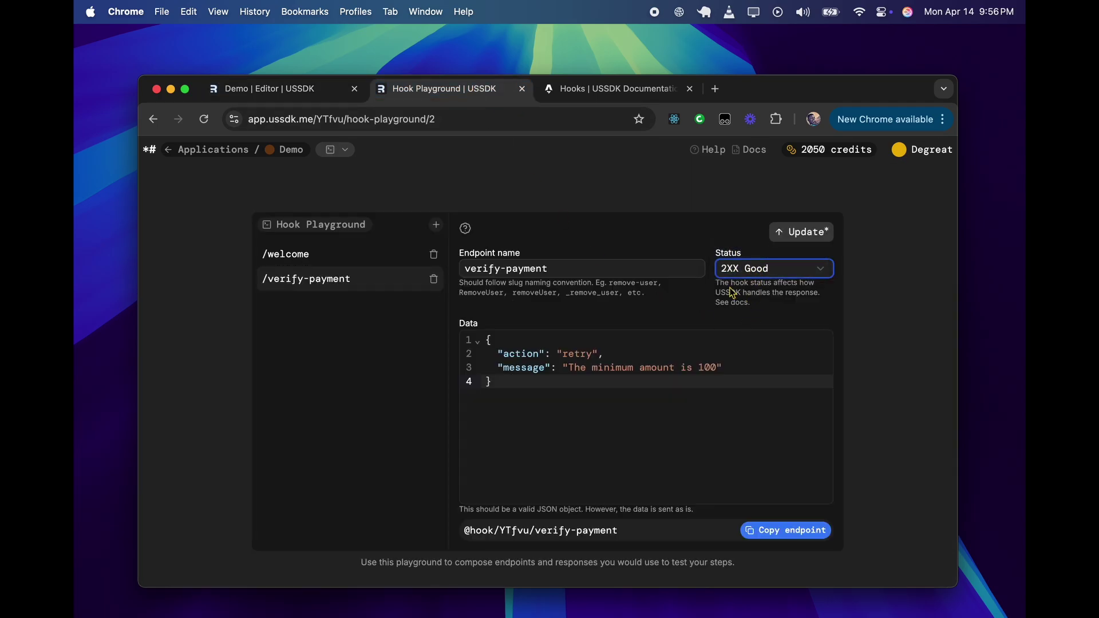
left_click(801, 232)
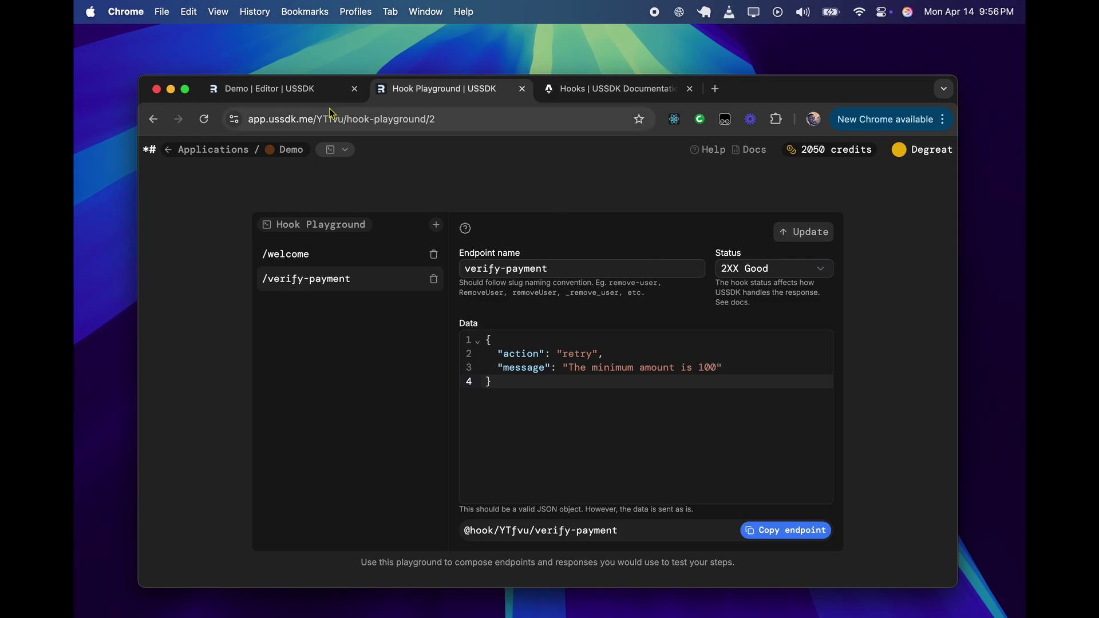
- Respond to the simulation in the Demo editor with 50, and recheck the verify-payment endpoint's settings in the Hook Playground
left_click(289, 89)
left_click(824, 407)
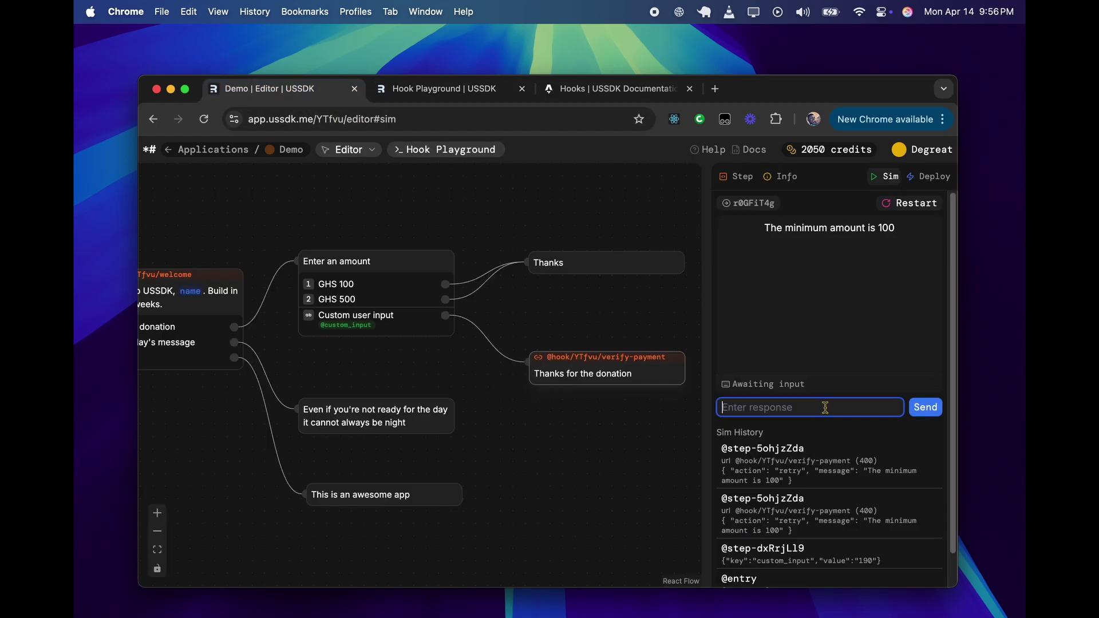
type("50")
left_click(928, 410)
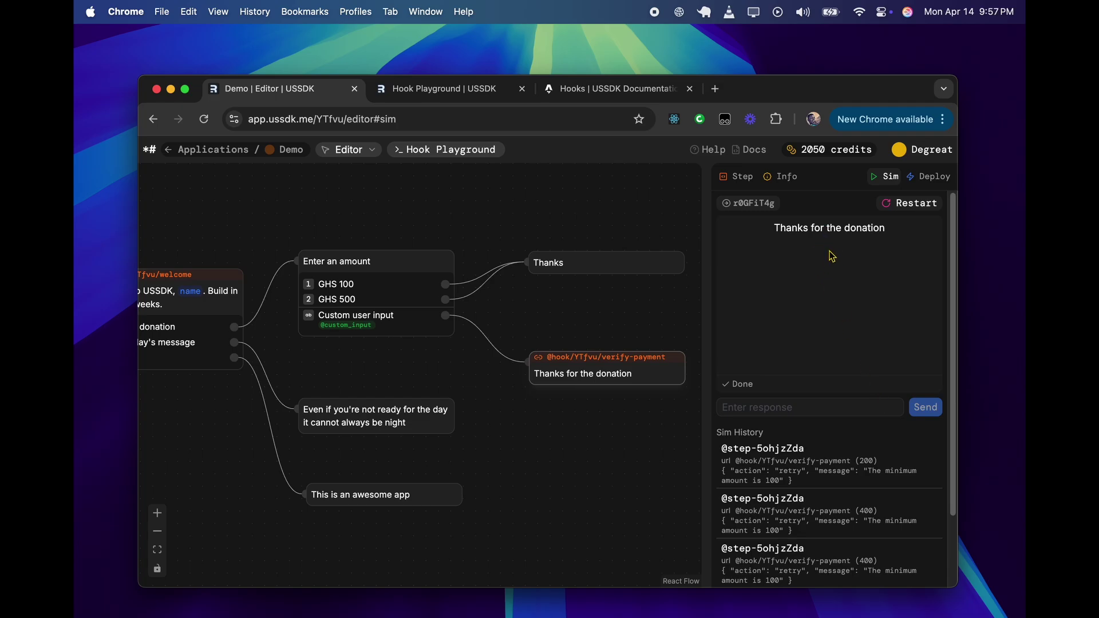
left_click(427, 97)
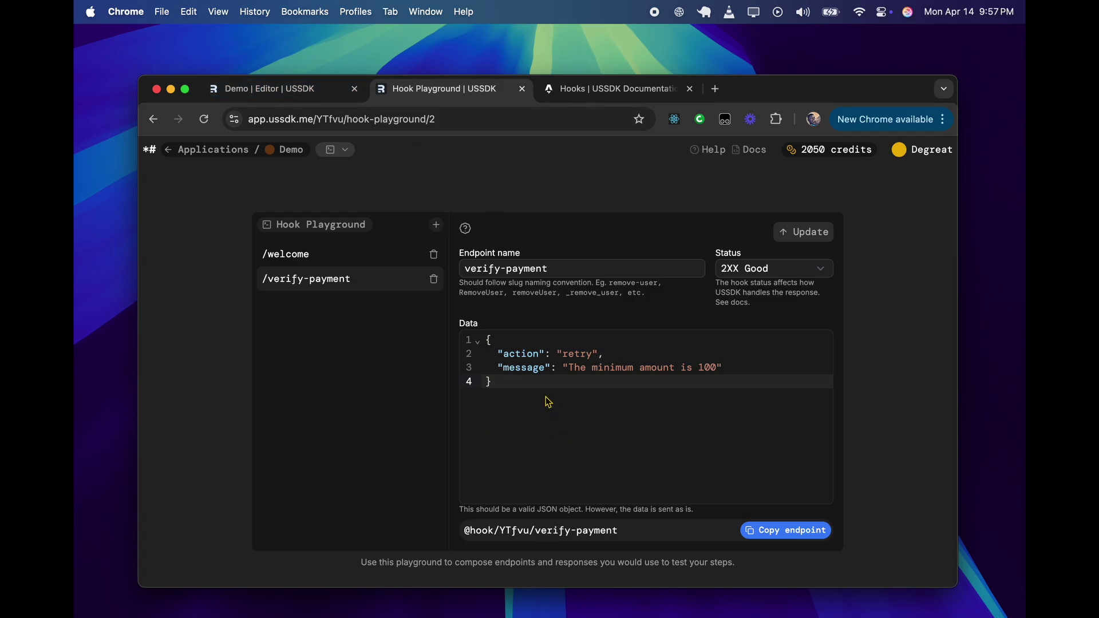
left_click(288, 98)
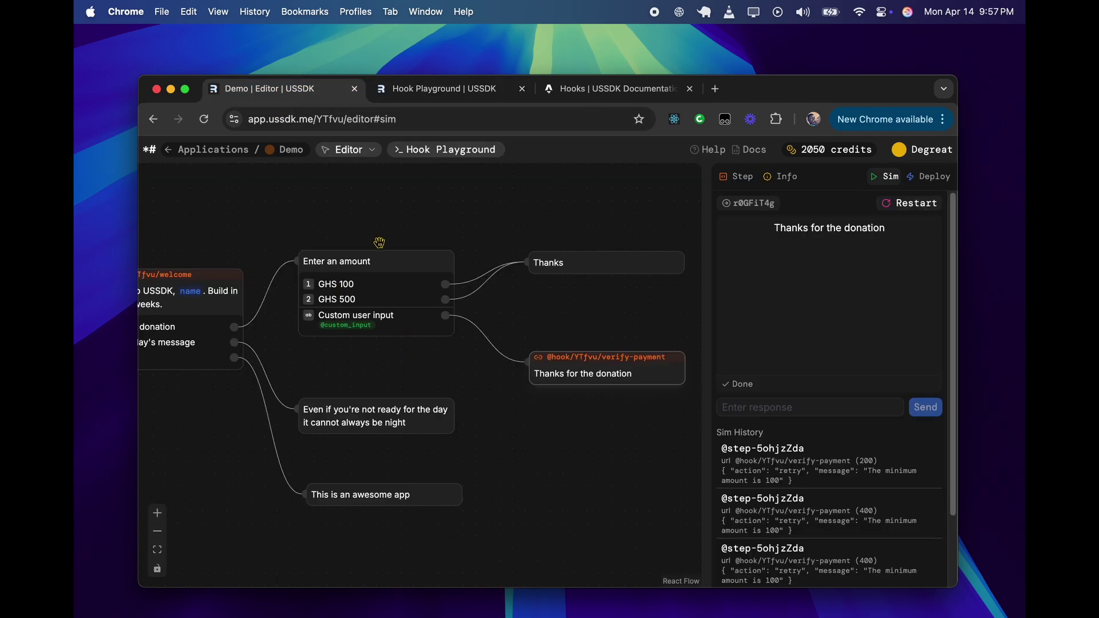
left_click_drag(507, 434, 540, 423)
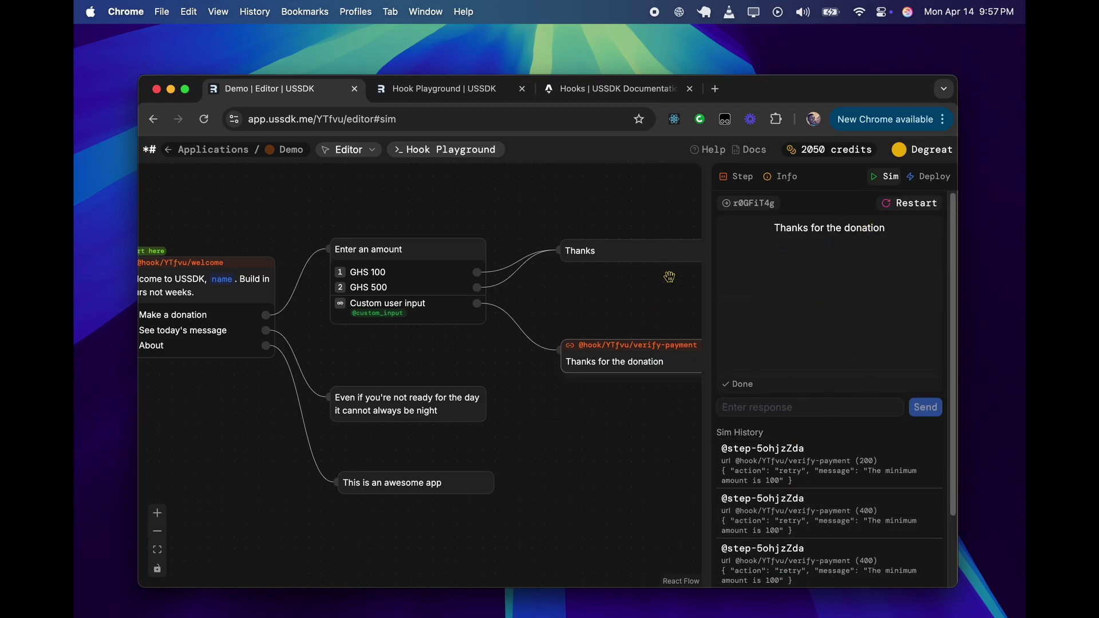
left_click_drag(593, 440, 625, 456)
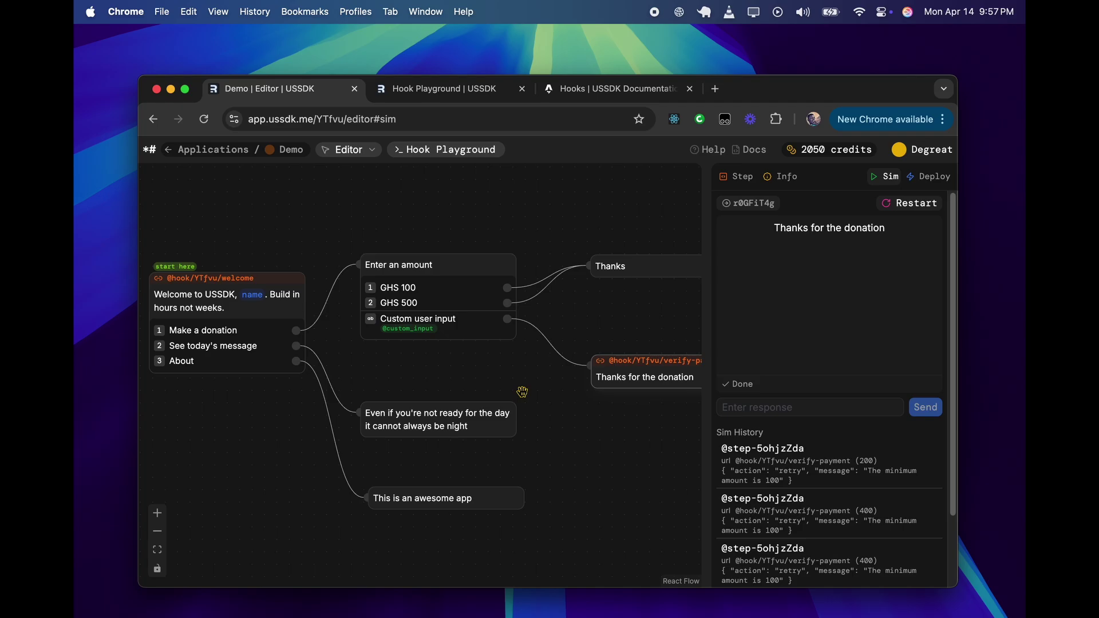
left_click_drag(545, 412, 476, 387)
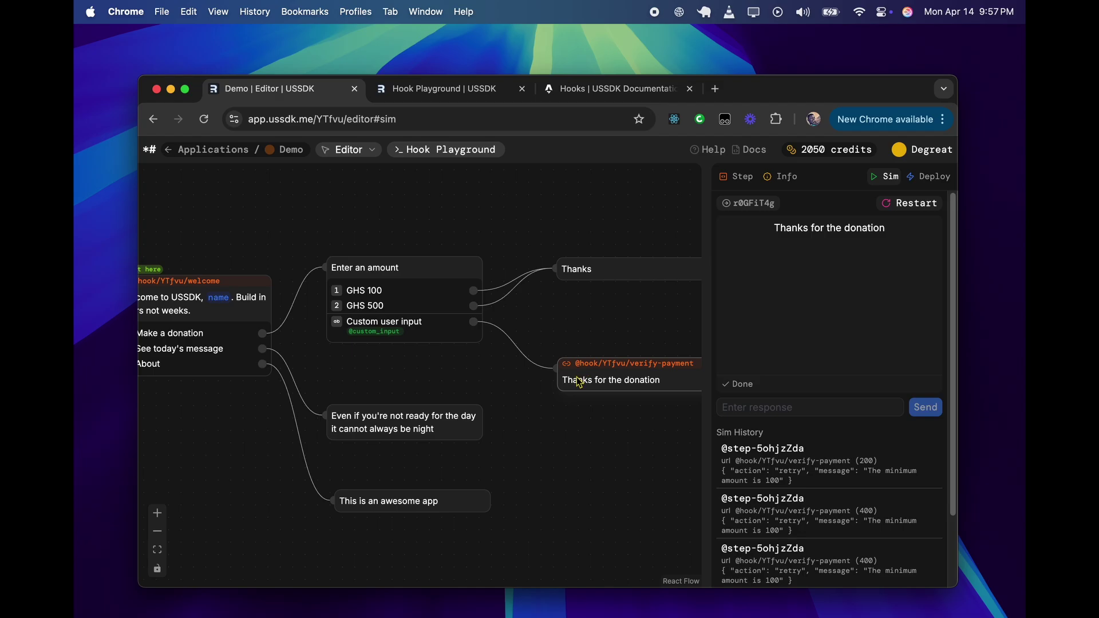
left_click_drag(495, 385, 550, 392)
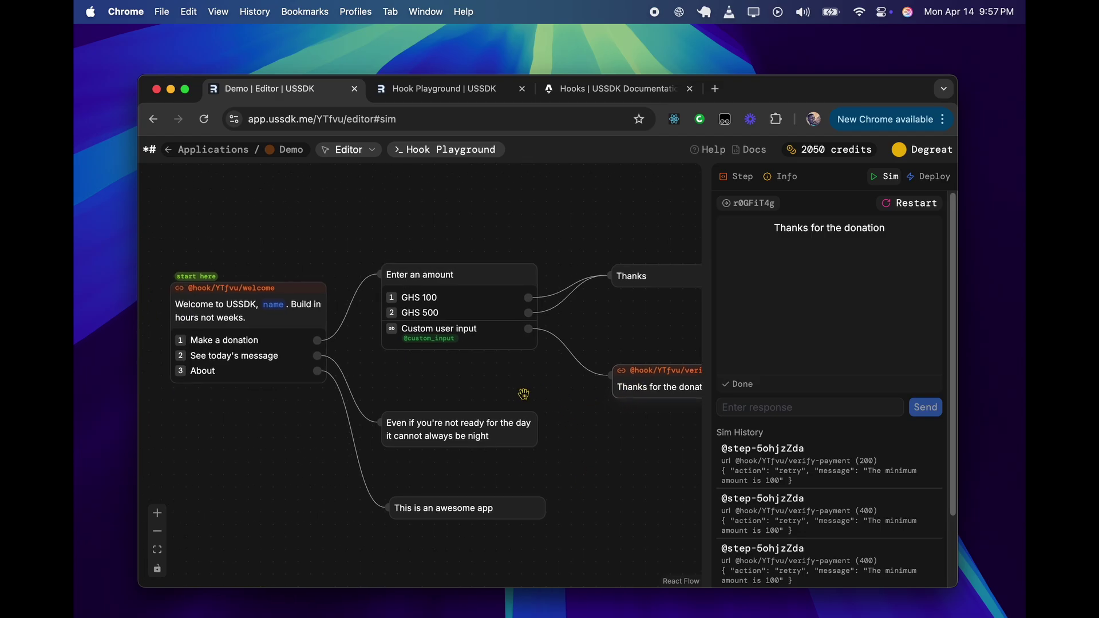